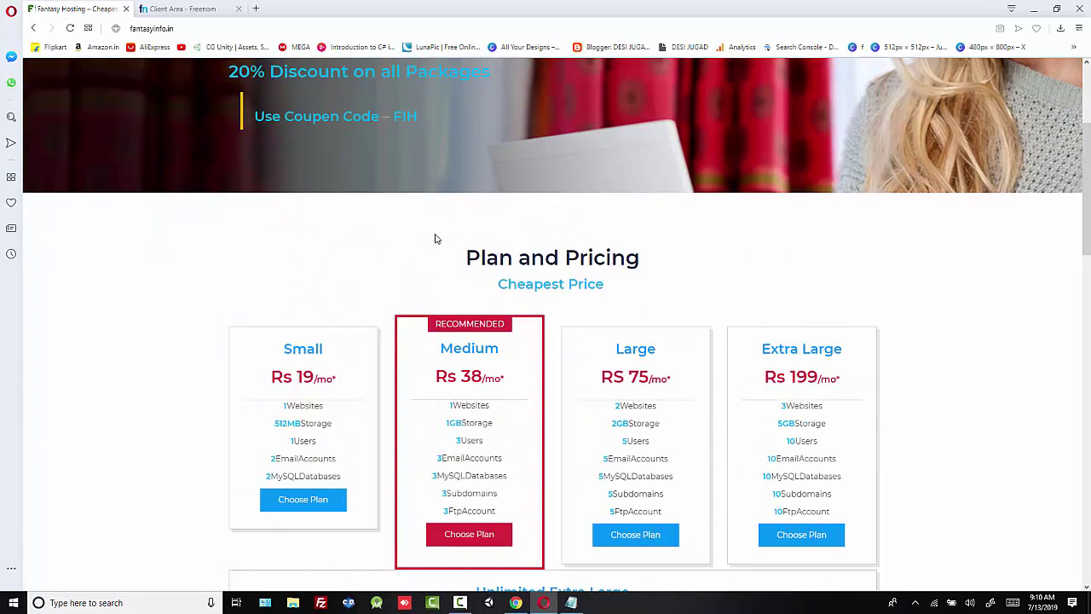
Step: Compare the Small, Medium (Rs 38), Large (Rs 75) and Extra Large plans' names and prices
scroll(435, 239, down, 2)
drag(337, 238, 276, 243)
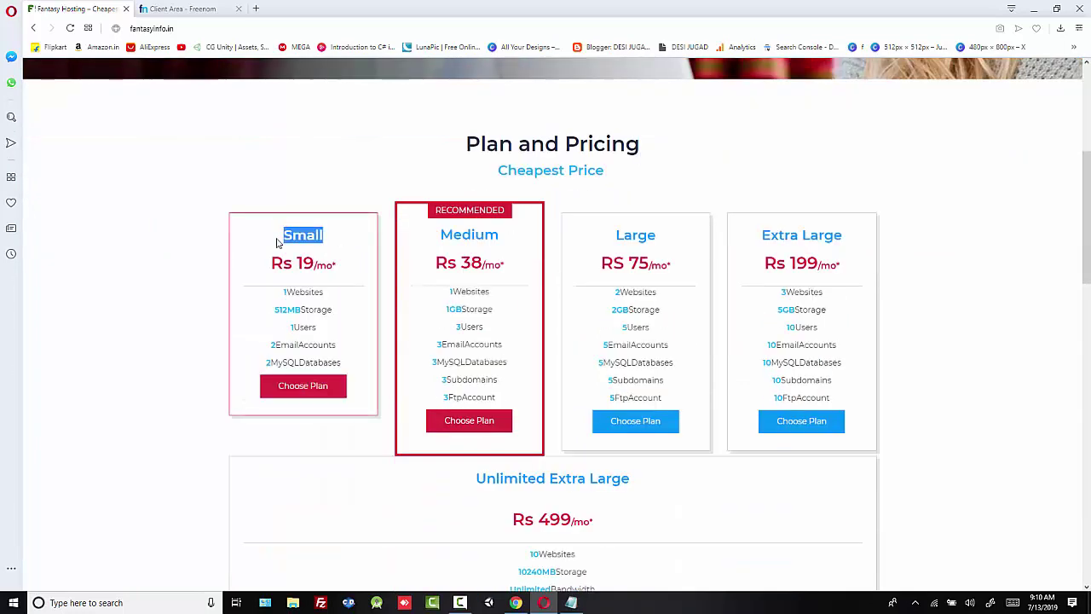
click(348, 247)
drag(337, 264, 291, 264)
click(356, 261)
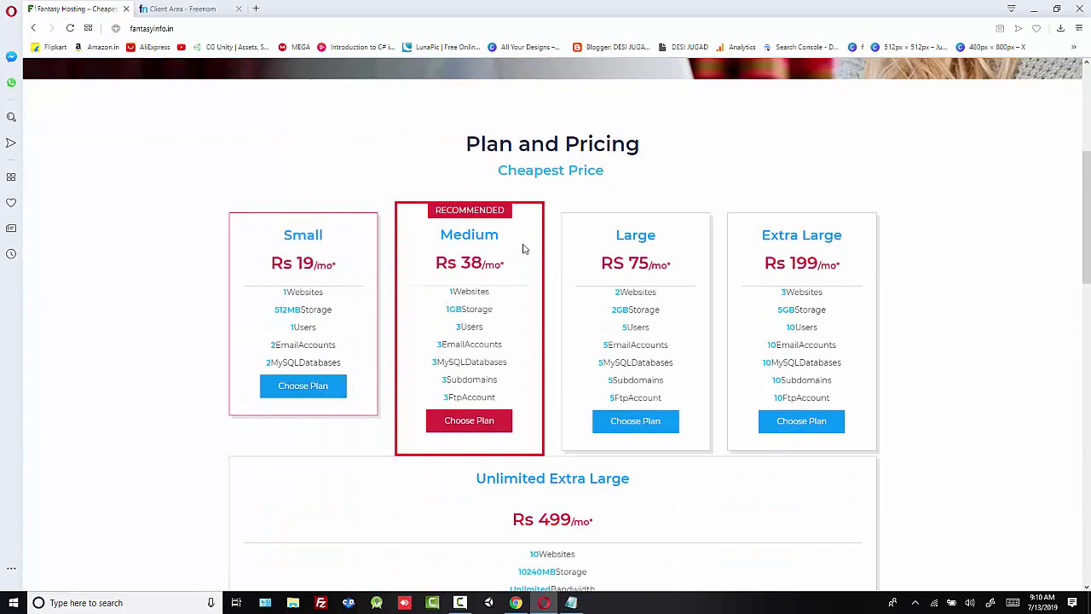
drag(522, 238, 438, 236)
click(529, 271)
drag(506, 265, 471, 264)
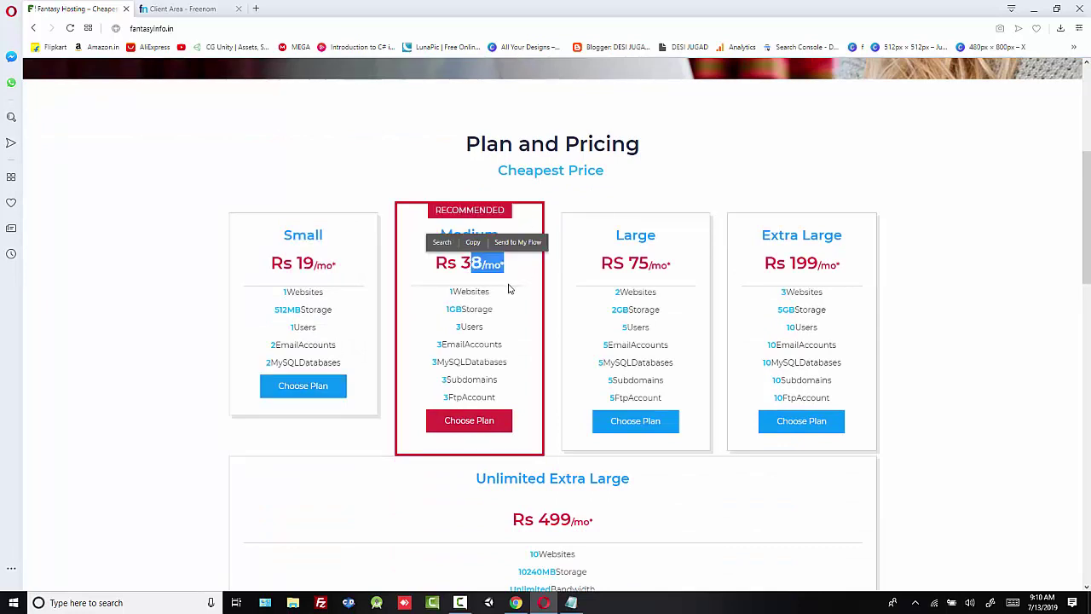
drag(673, 238, 605, 236)
drag(675, 271, 638, 265)
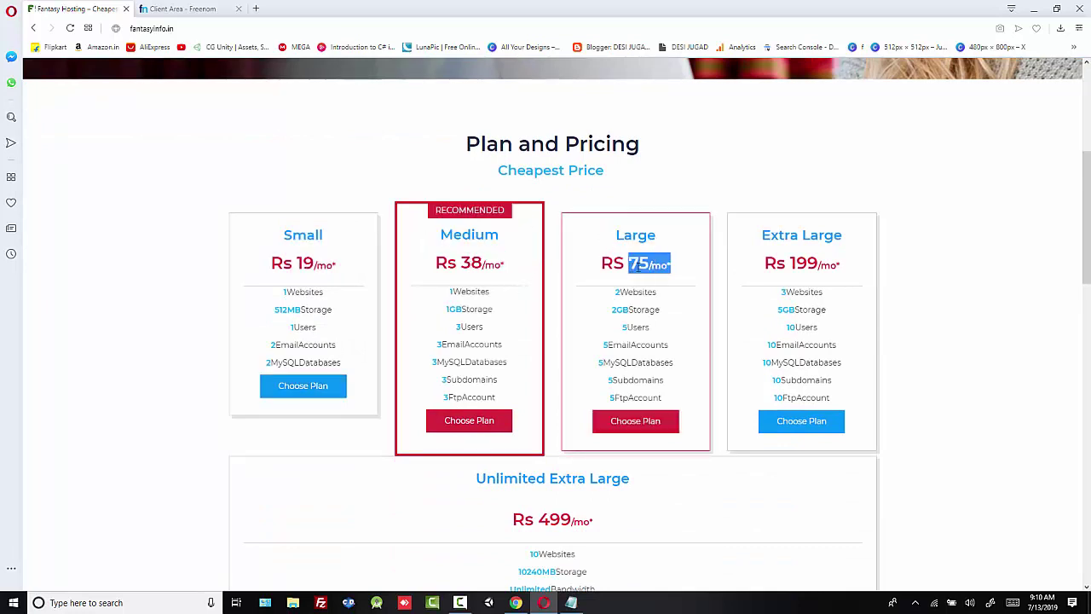
click(721, 273)
drag(761, 236, 848, 254)
click(848, 272)
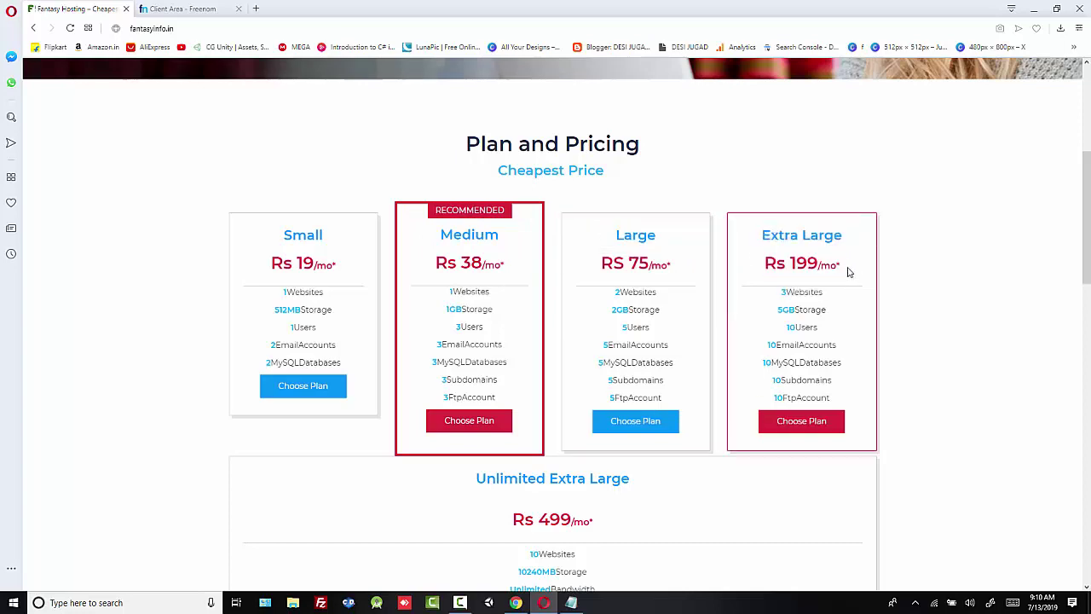
Step: Check the Unlimited Extra Large plan, recheck Small's Rs 19 price, and choose the Small plan
scroll(848, 272, down, 2)
drag(474, 309, 646, 318)
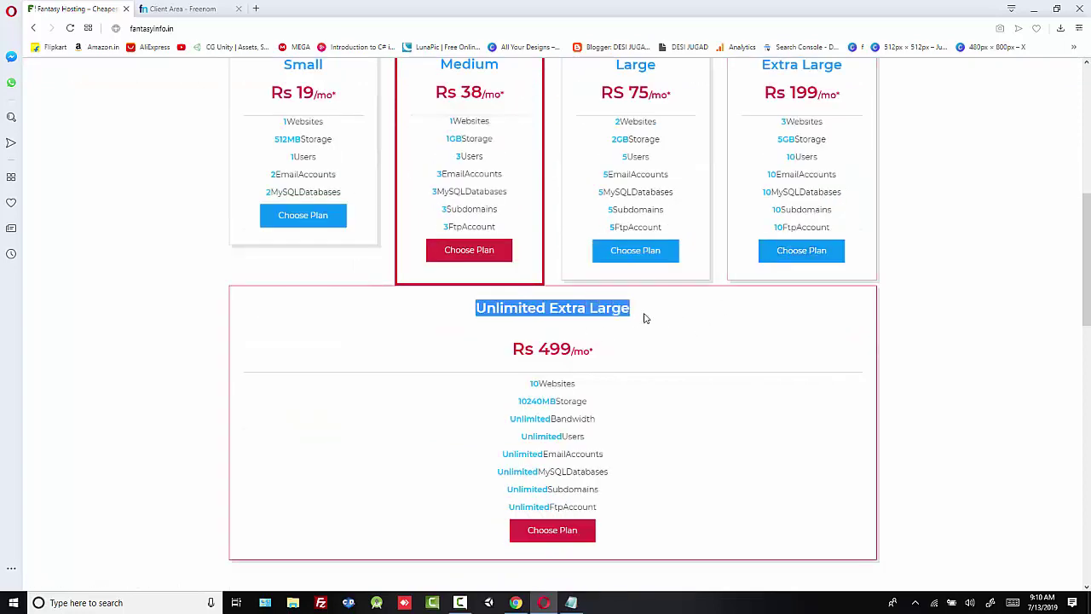
click(701, 322)
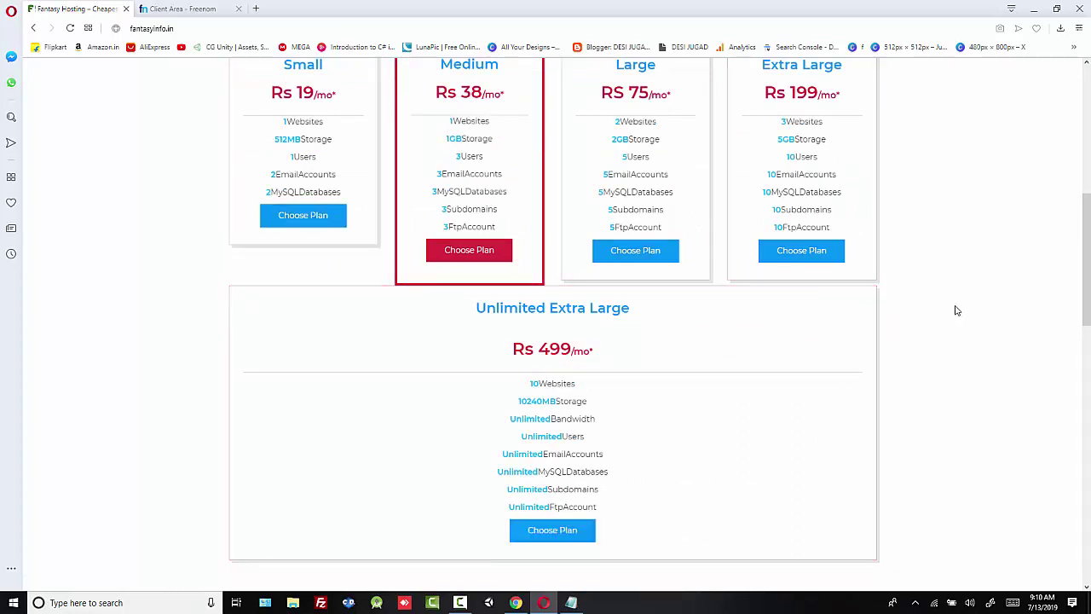
scroll(959, 303, up, 1)
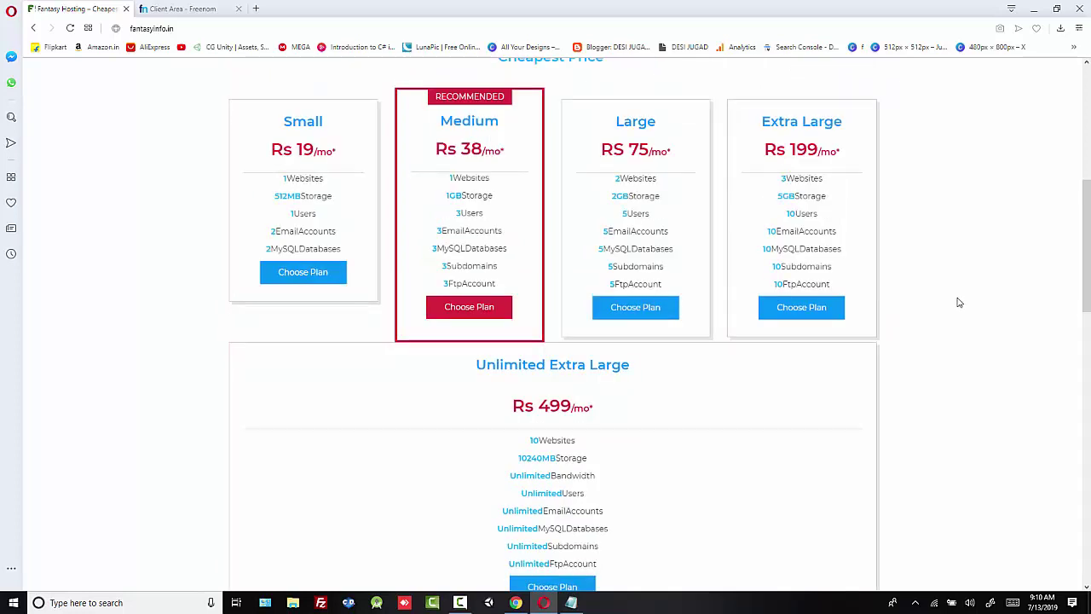
drag(336, 150, 305, 150)
click(348, 153)
click(345, 161)
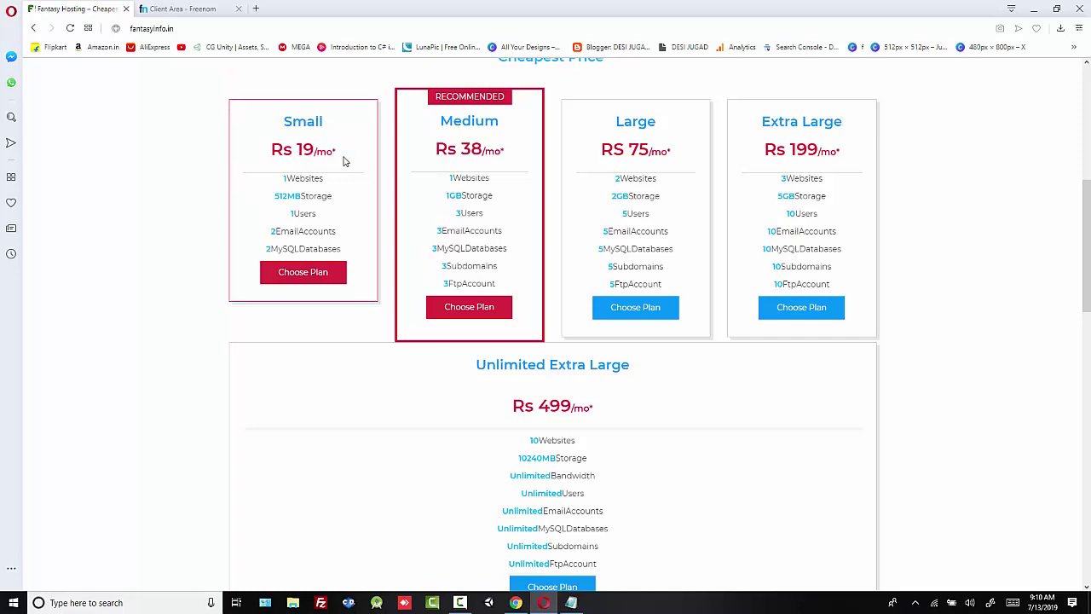
drag(344, 162, 304, 150)
click(353, 160)
click(290, 275)
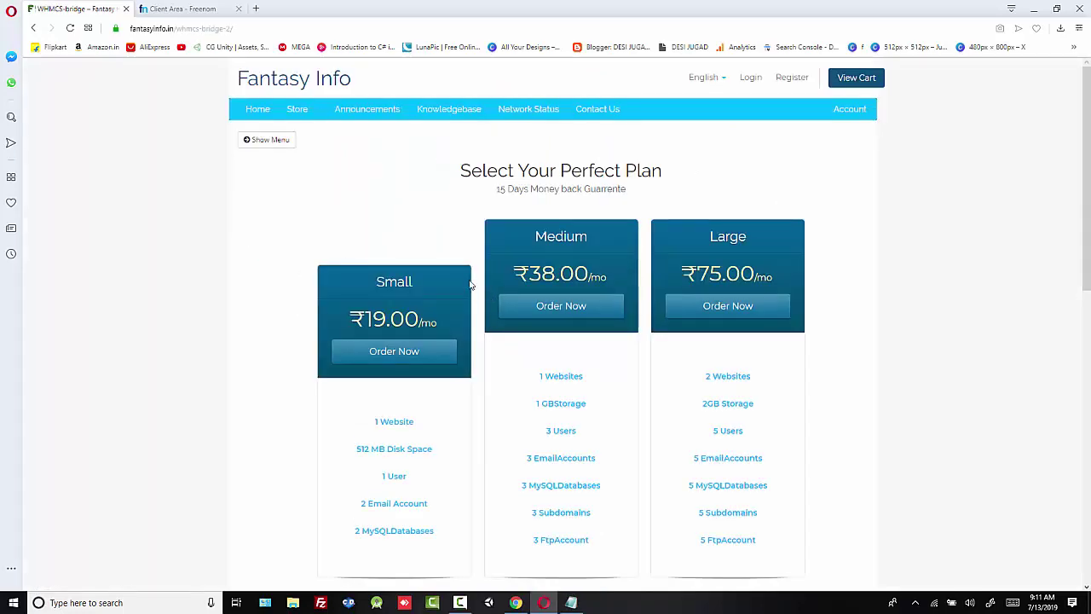
Step: Review the Small plan's features: 512 MB disk space, 1 user, email accounts, 2 MySQL databases
scroll(468, 281, down, 4)
scroll(411, 302, up, 2)
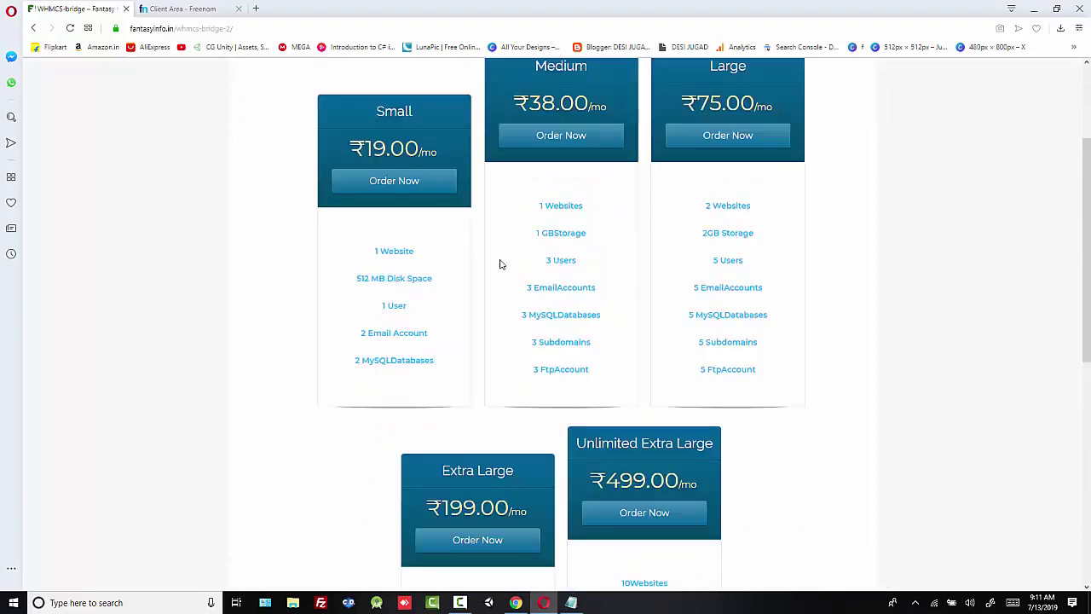
drag(342, 141, 476, 167)
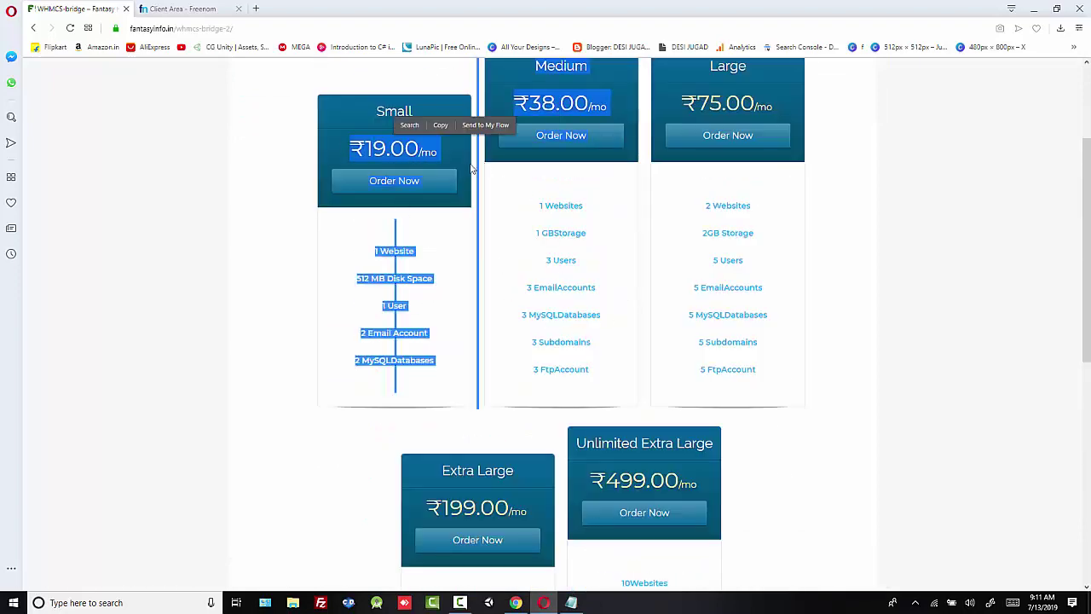
click(456, 152)
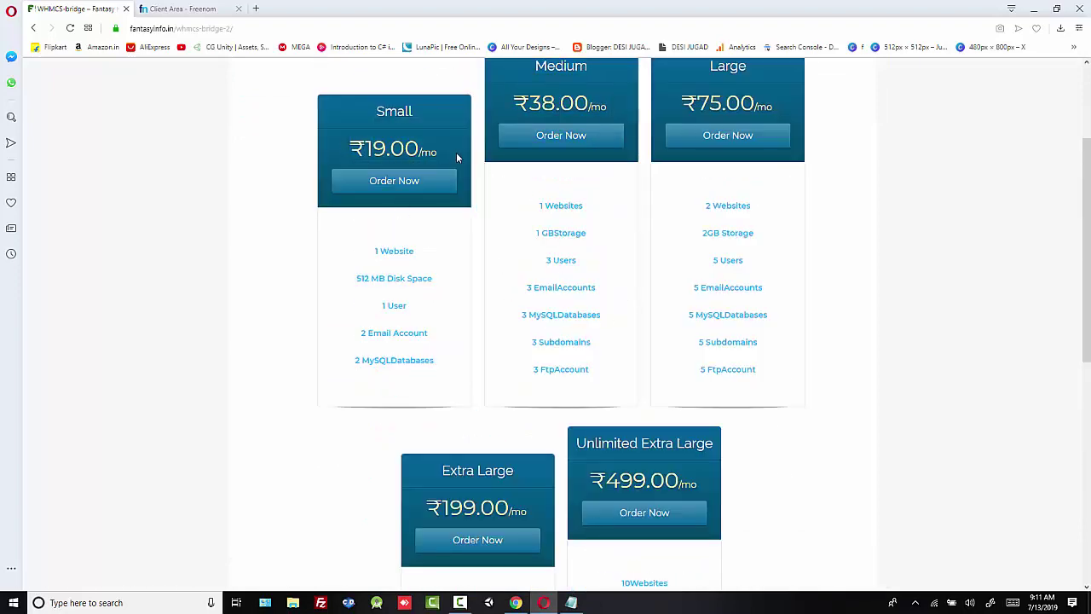
triple_click(374, 278)
click(384, 309)
triple_click(385, 309)
click(358, 333)
drag(358, 333, 411, 334)
click(396, 341)
drag(349, 361, 455, 370)
click(457, 373)
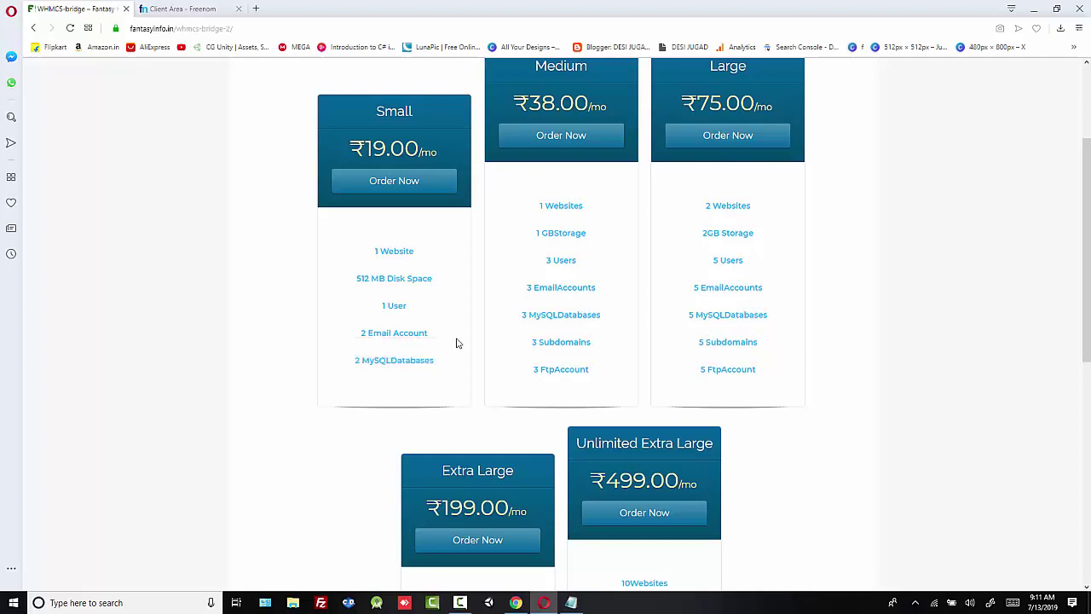
Step: Order the Small plan using an existing domain with own nameservers, then go to Freenom
click(391, 196)
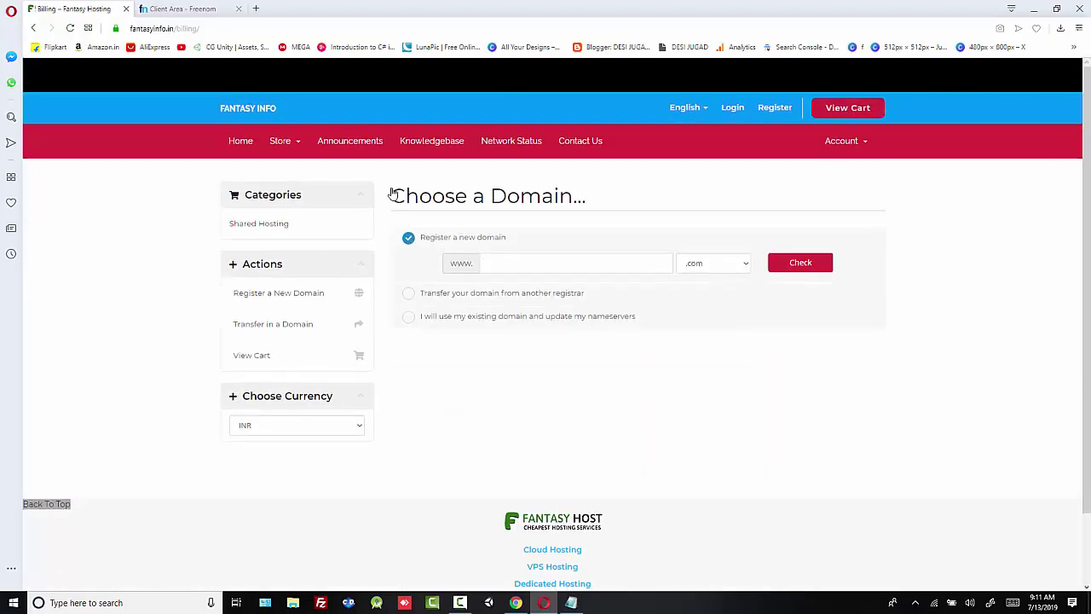
drag(398, 198, 558, 204)
click(612, 202)
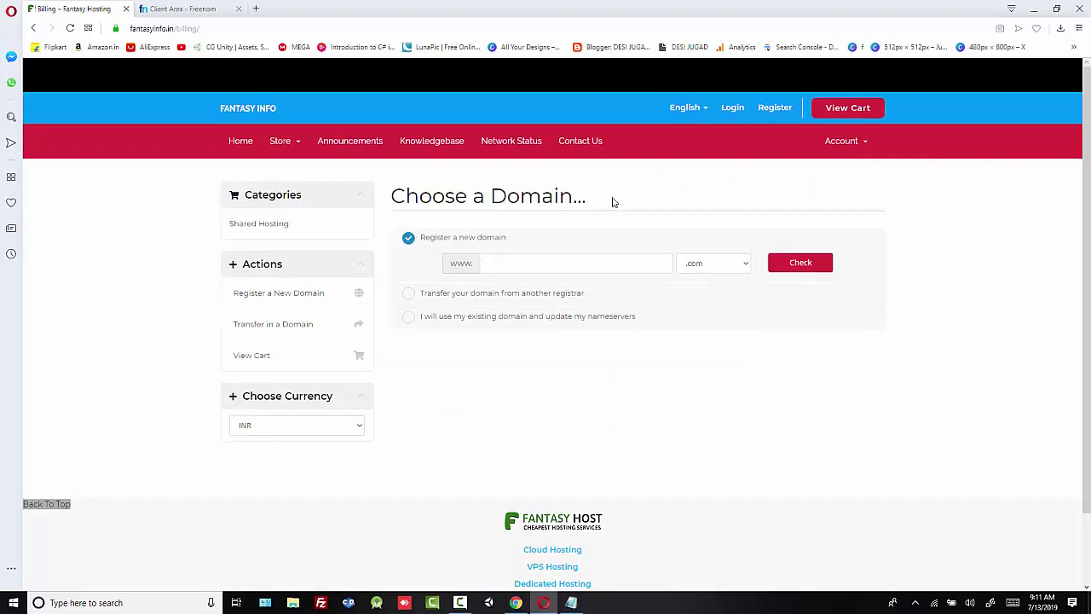
click(436, 295)
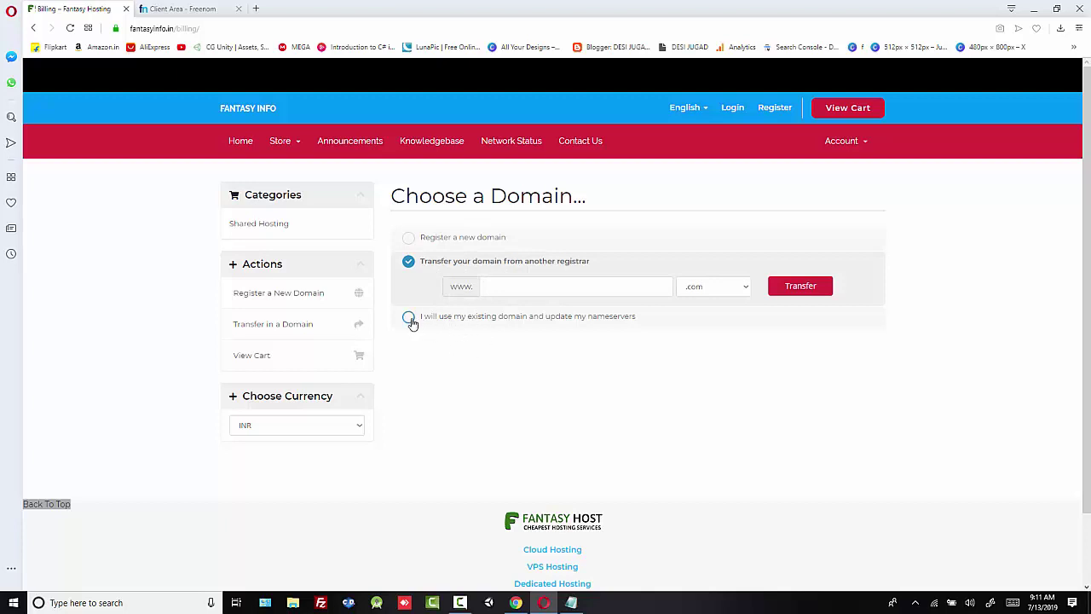
click(415, 321)
click(170, 8)
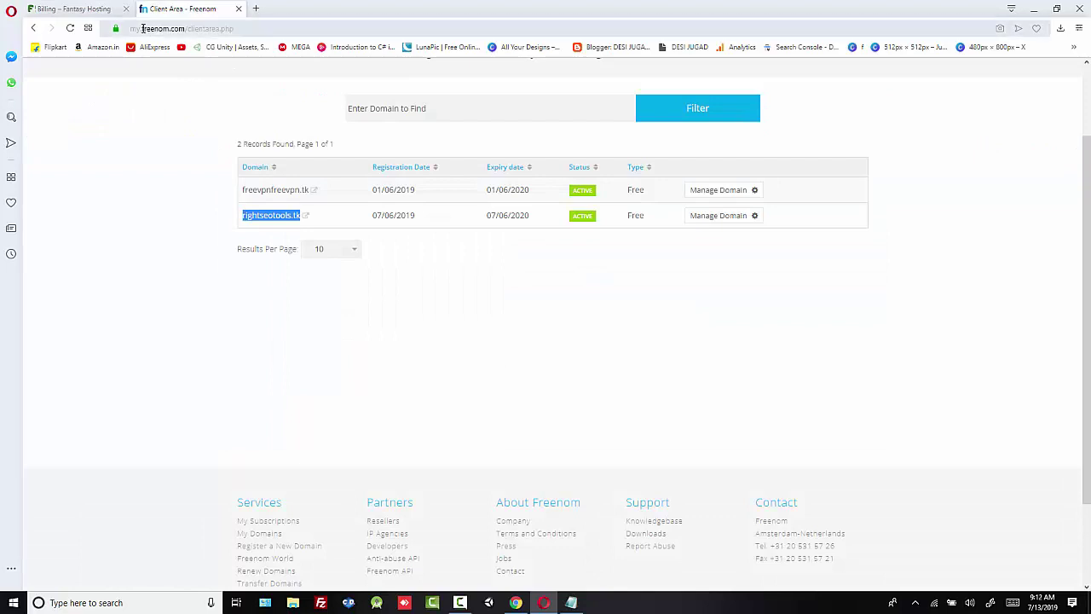
double_click(142, 28)
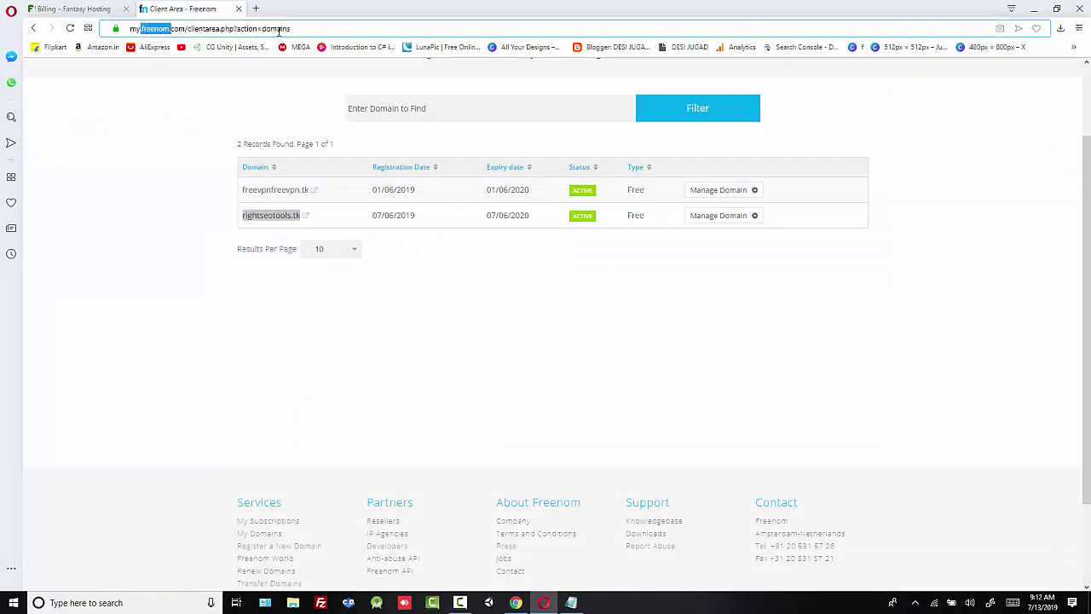
click(331, 30)
click(324, 217)
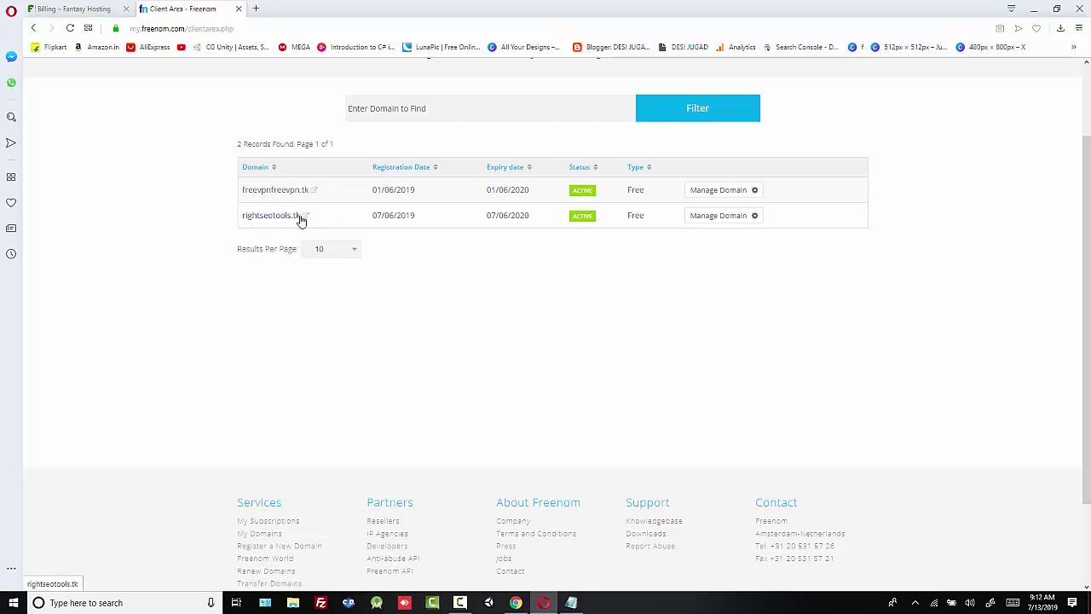
drag(300, 220, 248, 218)
key(ctrl+c)
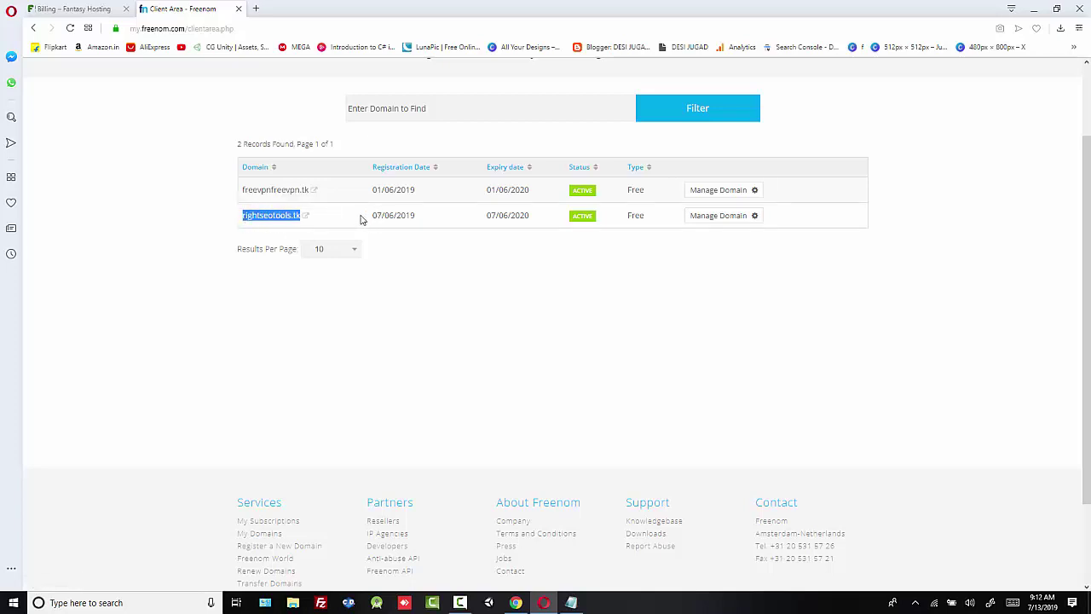
Step: Enter rightseotools as the existing domain with the .tk extension and use it for the order
click(75, 8)
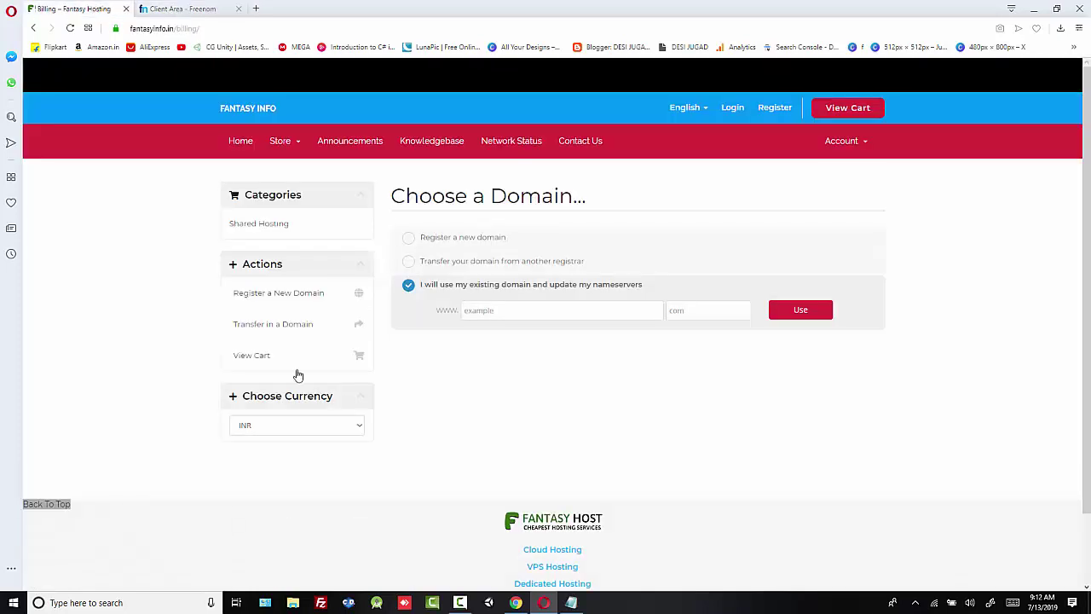
click(503, 318)
key(ctrl+v)
key(BackSpace)
click(692, 313)
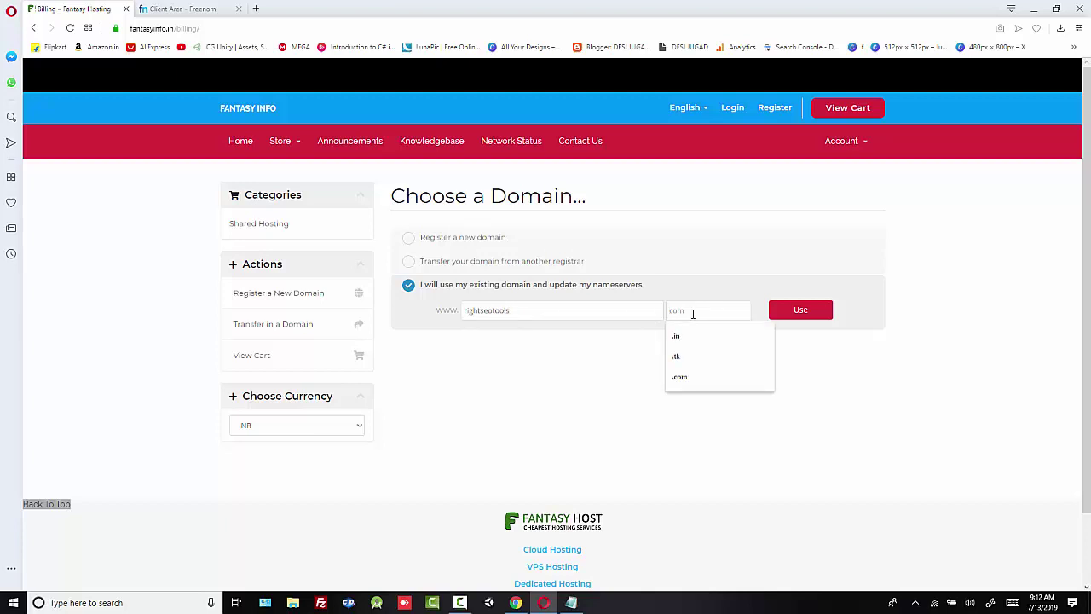
text(.tk)
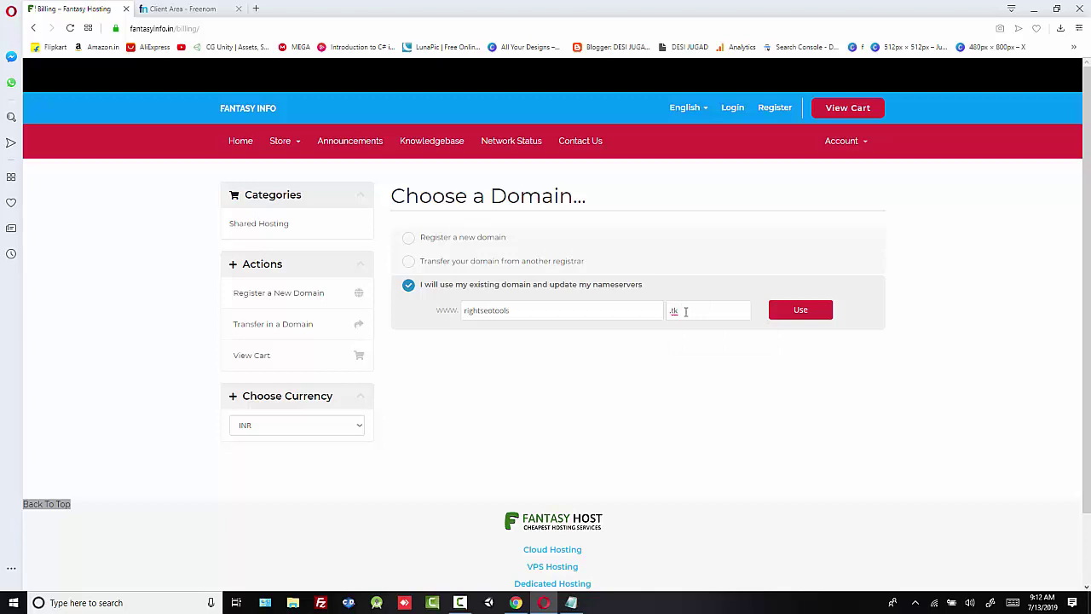
click(798, 312)
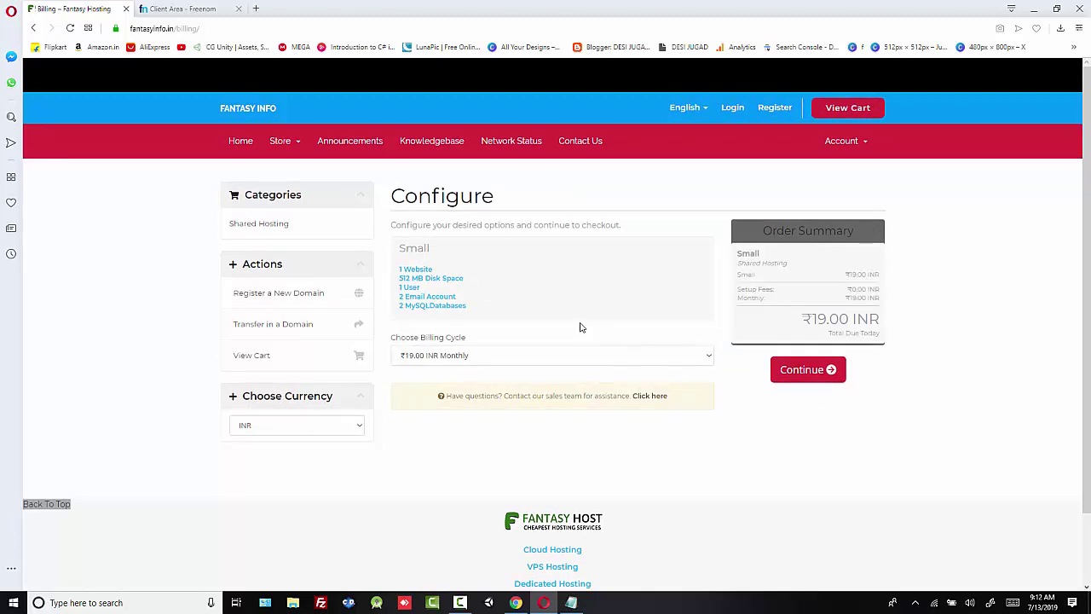
Step: Keep the Small plan on the ₹19.00 INR Monthly billing cycle and continue to Review & Checkout
drag(454, 248, 410, 249)
click(457, 274)
click(405, 358)
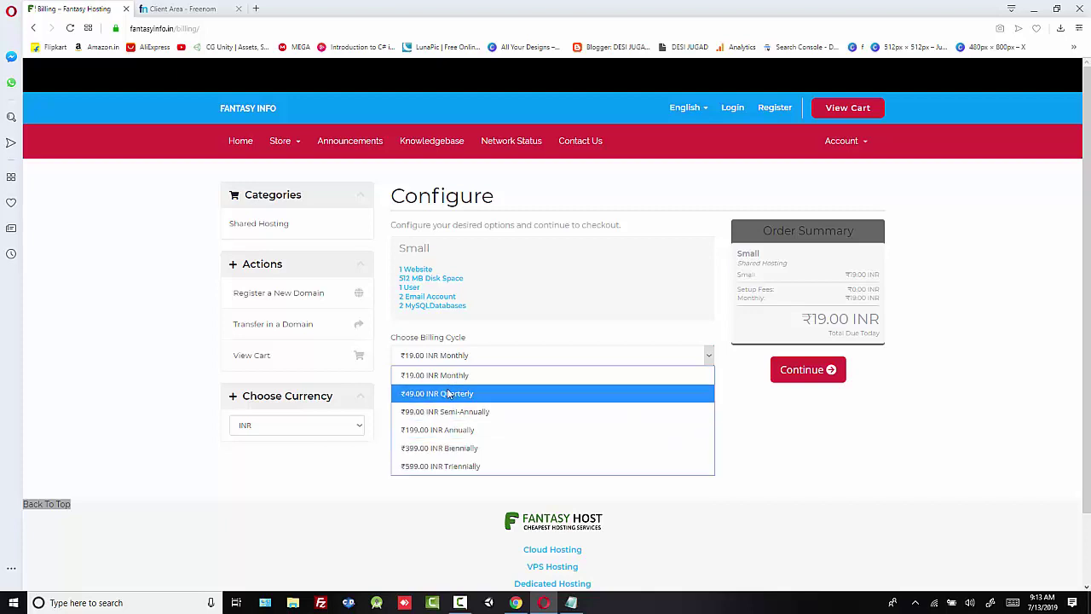
click(426, 375)
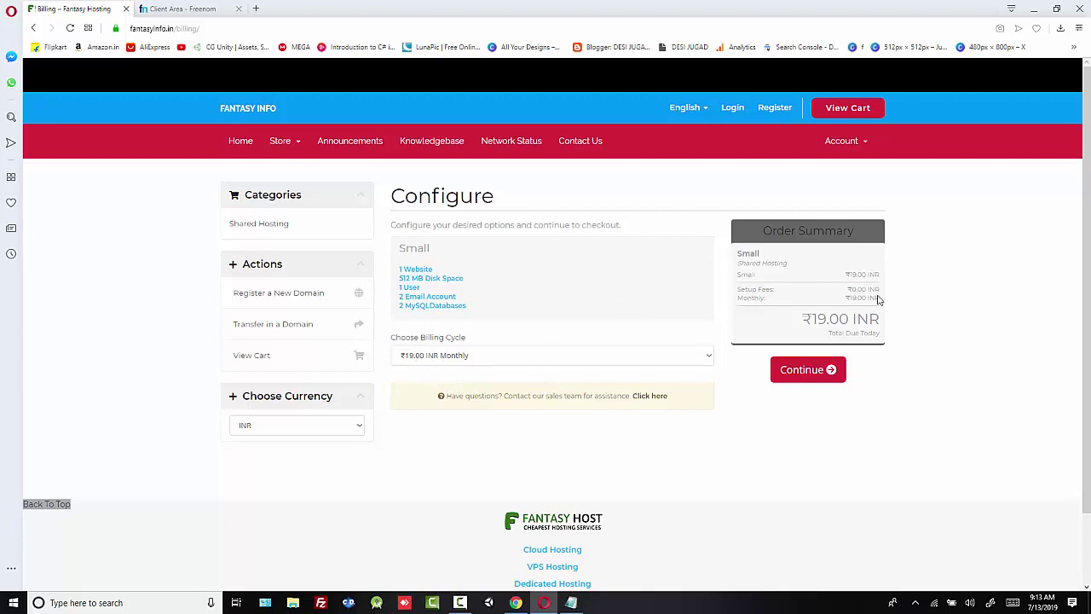
click(804, 373)
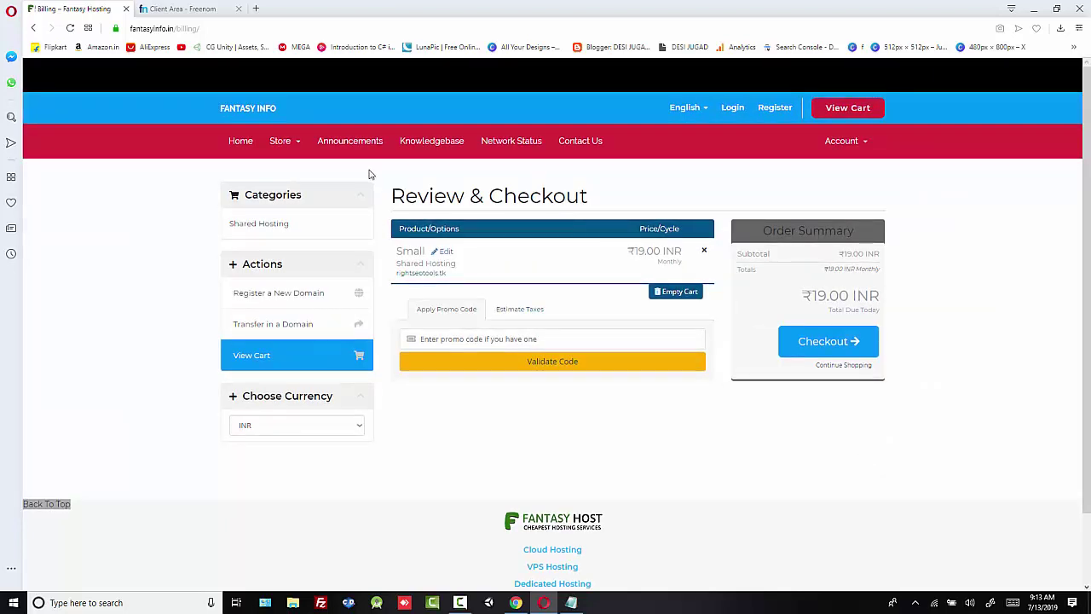
Step: Enter the FIH promo code in the cart and validate it
drag(380, 195, 613, 177)
click(669, 189)
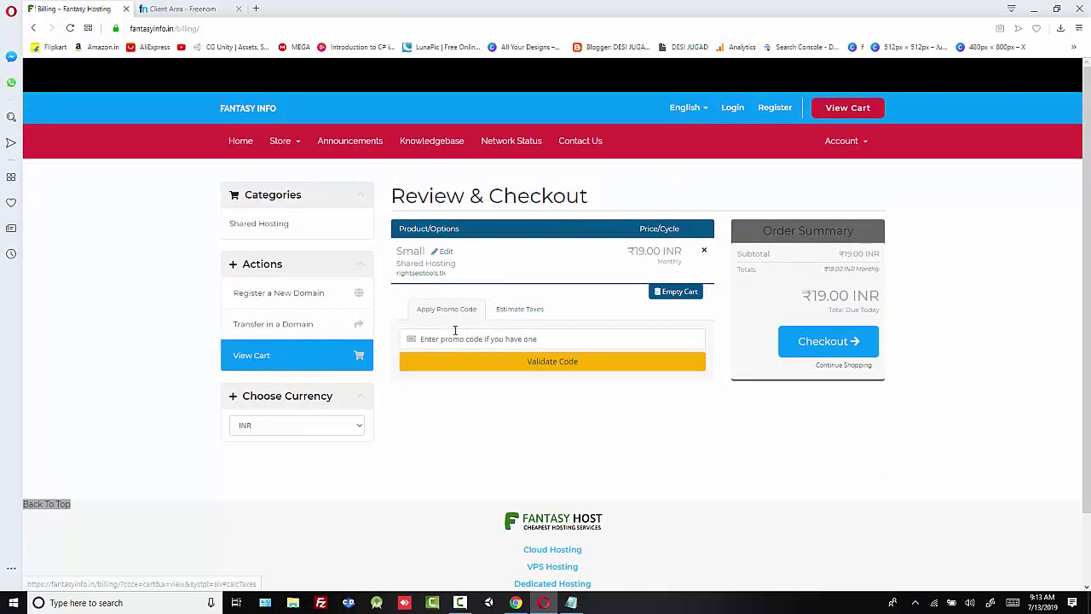
click(442, 339)
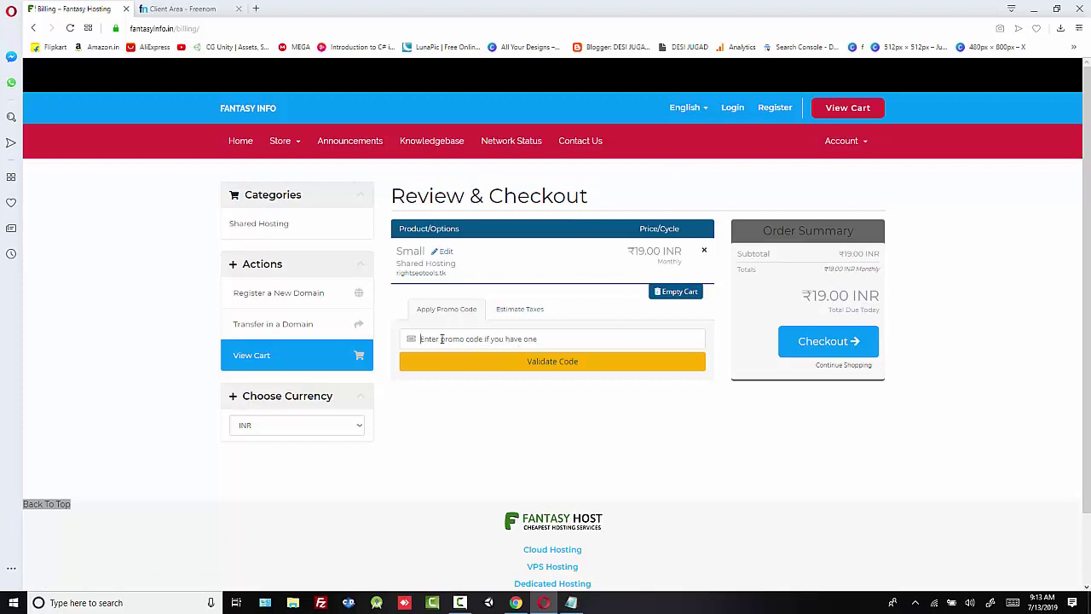
text(FIH)
click(542, 367)
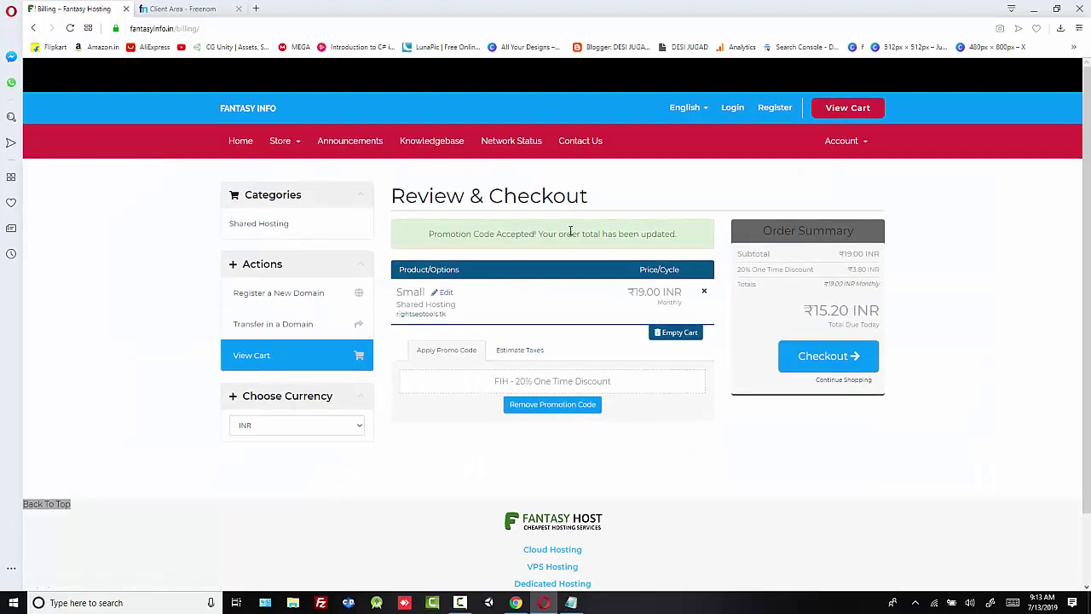
Step: Review the 20% one-time discount of 3.80 and ₹15.20 INR total, then proceed to checkout
drag(429, 237, 657, 293)
click(650, 321)
drag(852, 268, 868, 269)
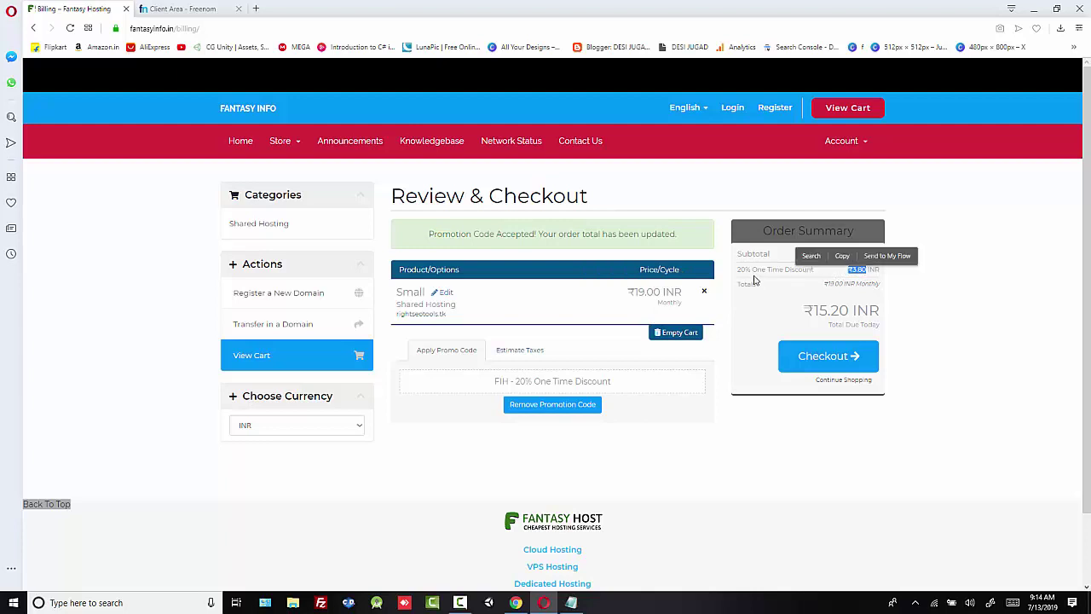
drag(737, 269, 869, 281)
click(839, 271)
click(850, 270)
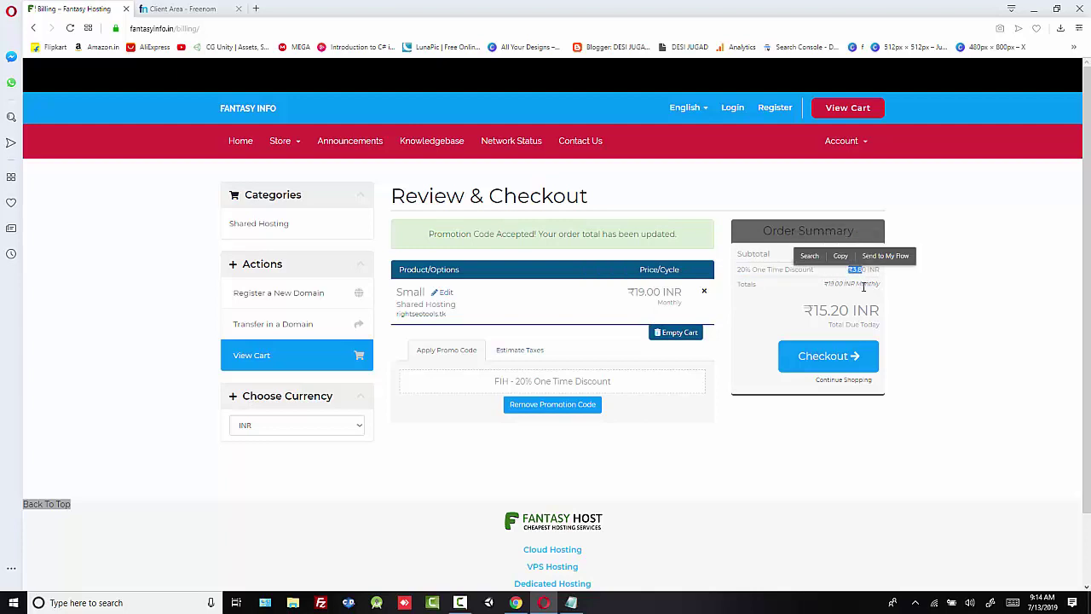
click(786, 315)
drag(787, 315, 901, 307)
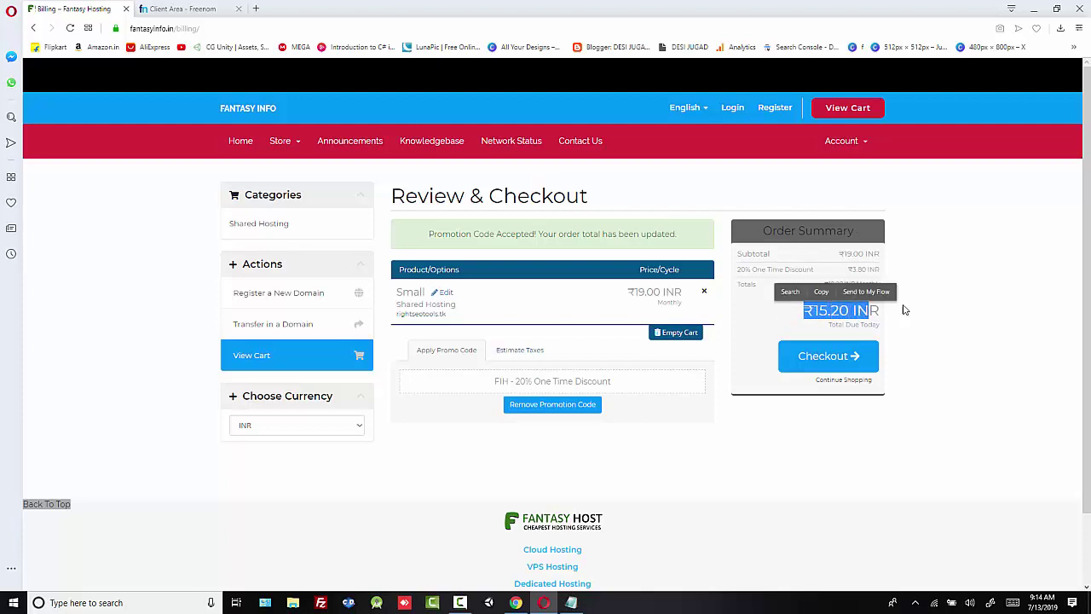
click(906, 307)
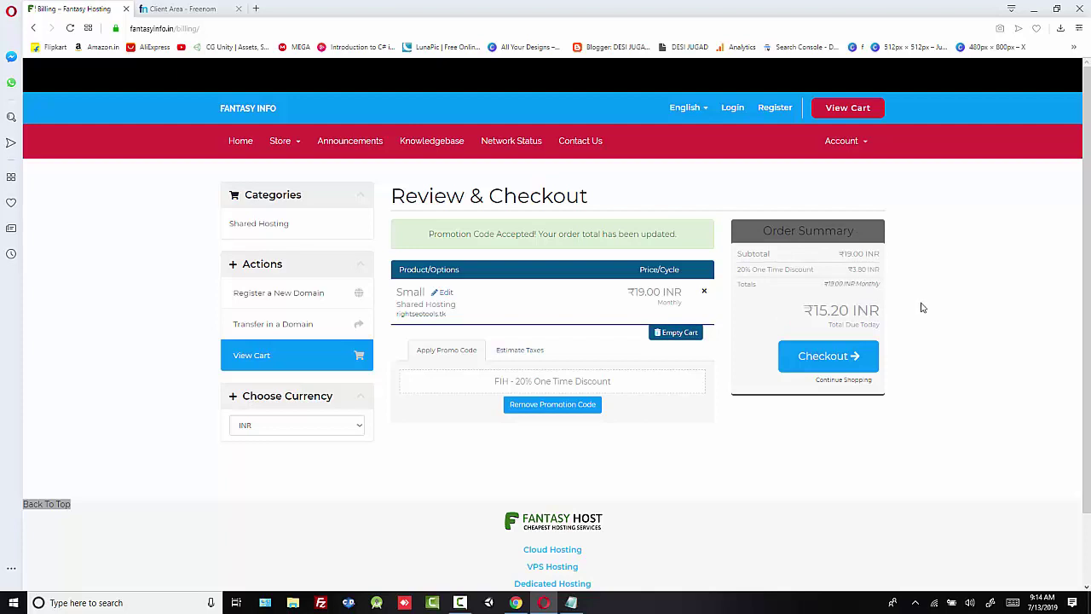
drag(491, 382, 619, 392)
click(707, 469)
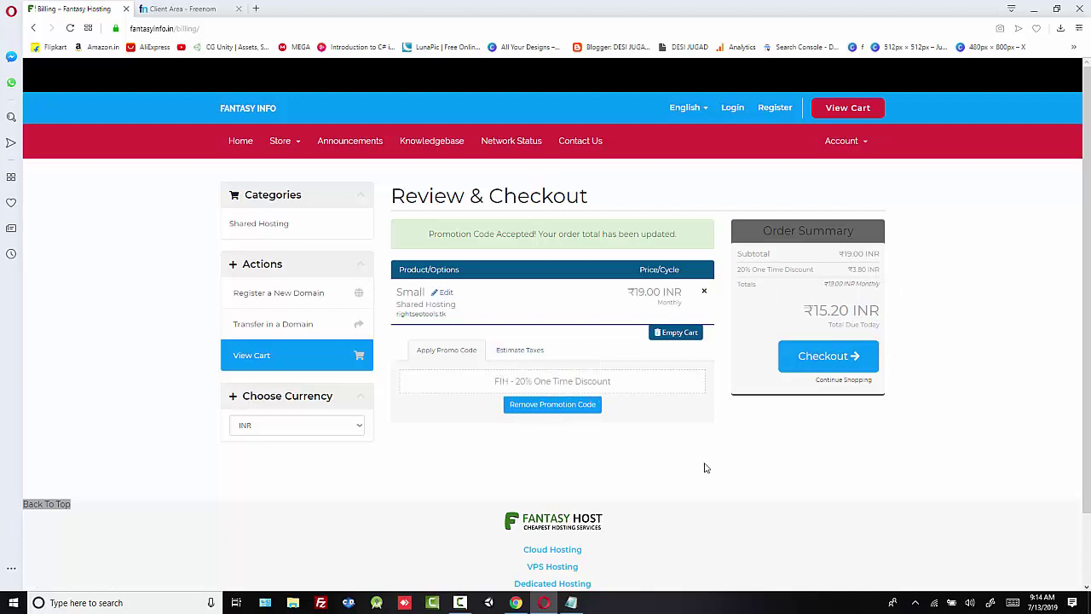
click(817, 361)
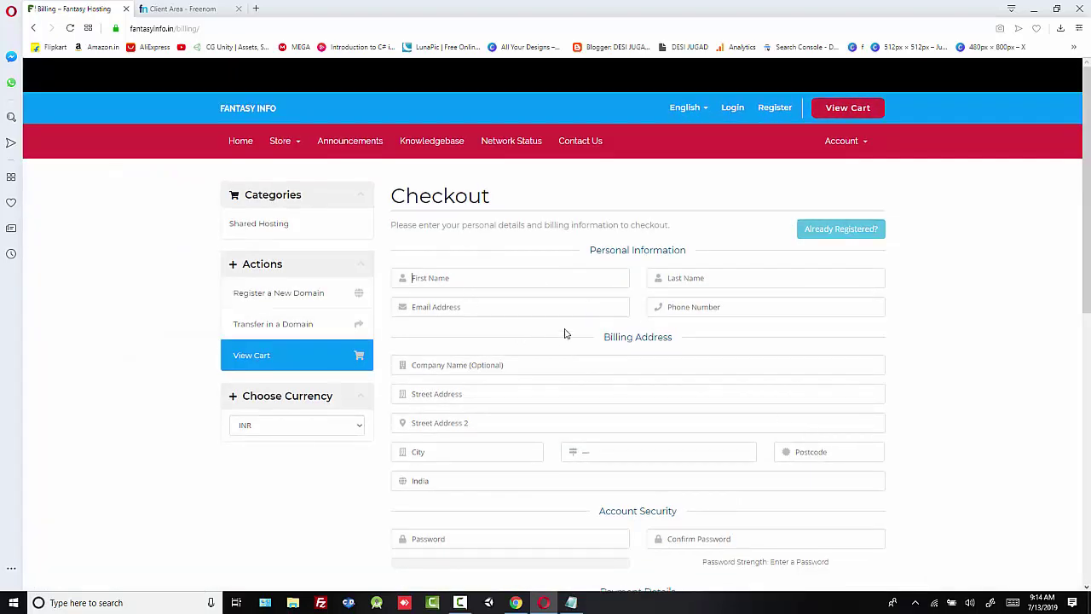
Step: Fill in the buyer's first and last name, e-mail address and phone number
scroll(569, 383, down, 5)
scroll(541, 415, up, 6)
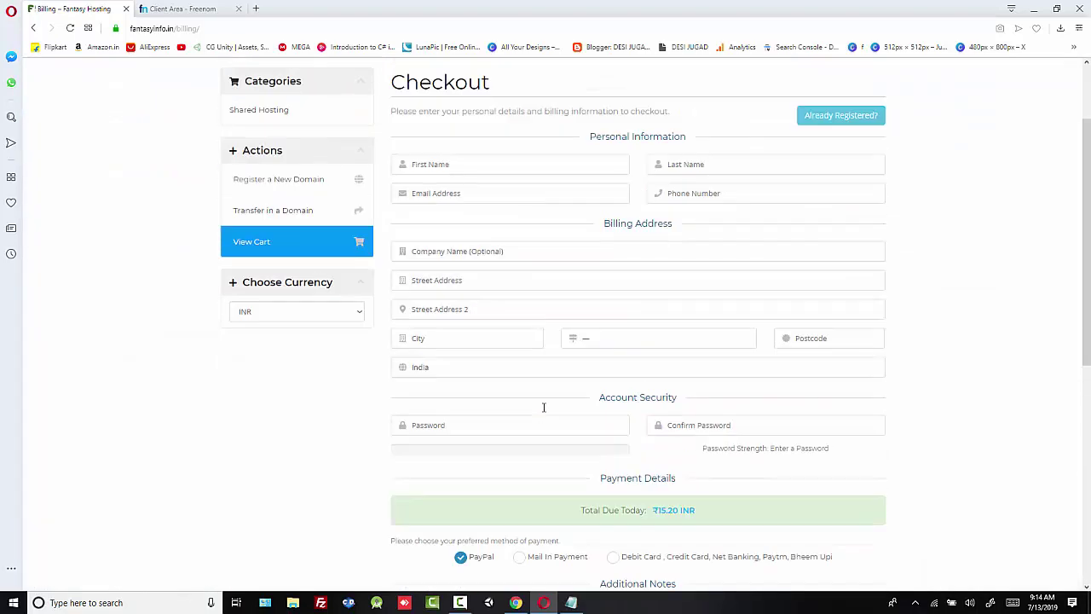
click(429, 284)
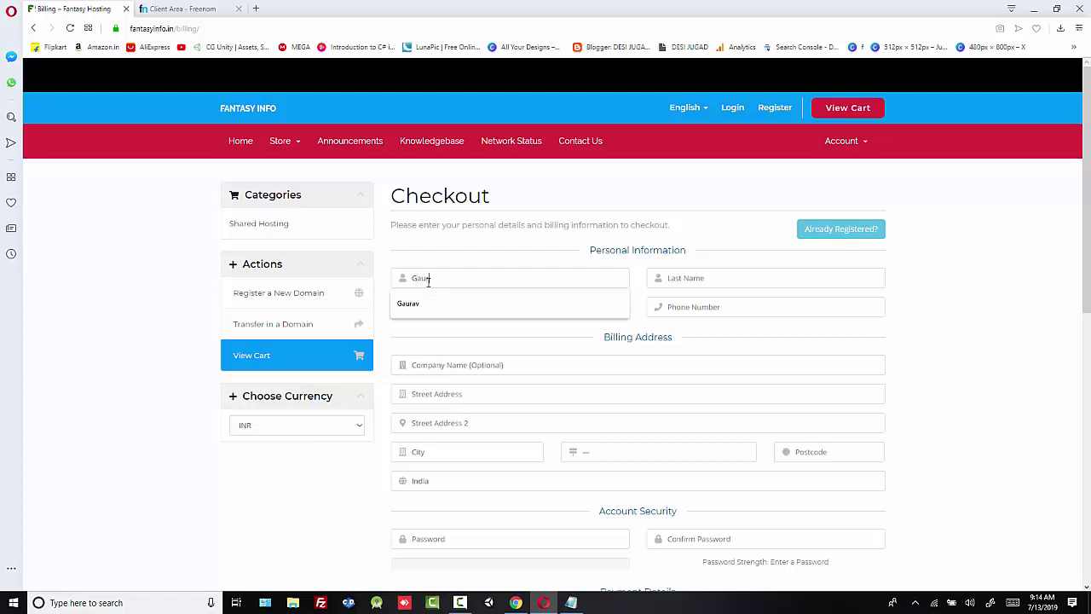
text(av)
click(670, 278)
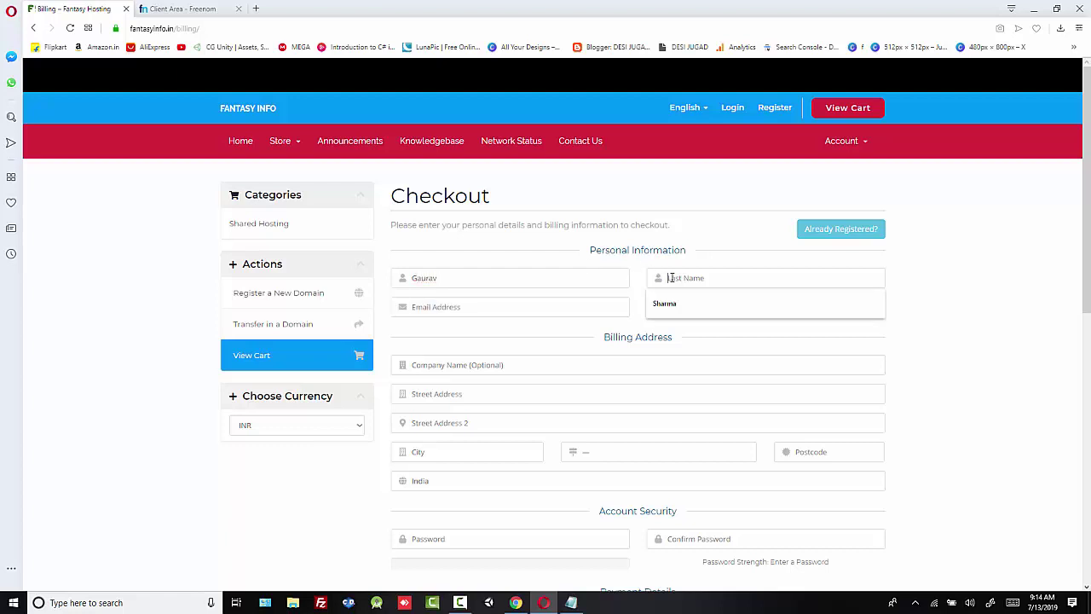
text(Sharma)
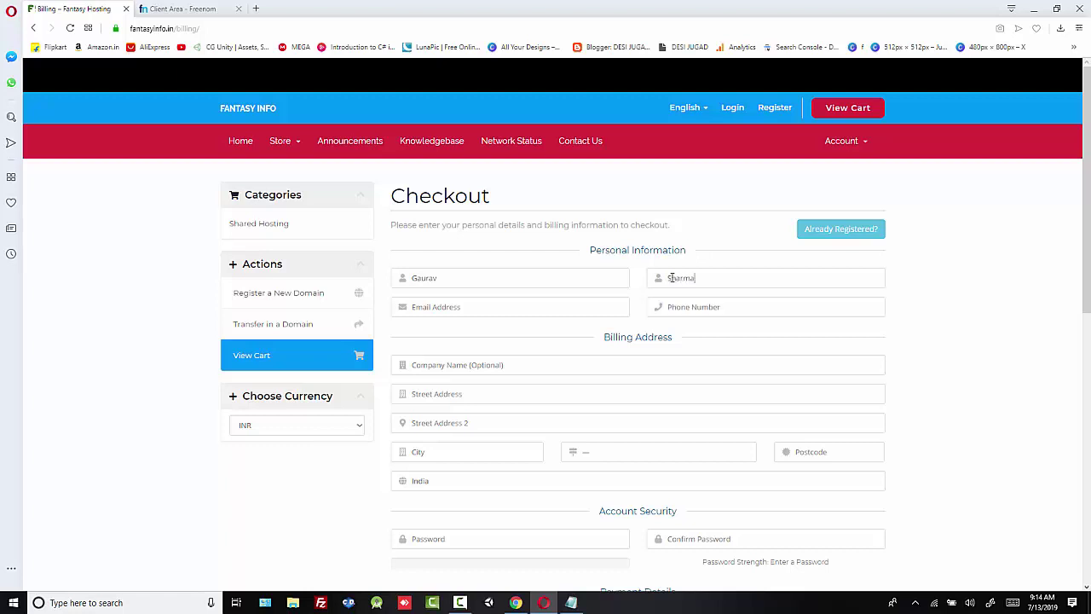
click(499, 307)
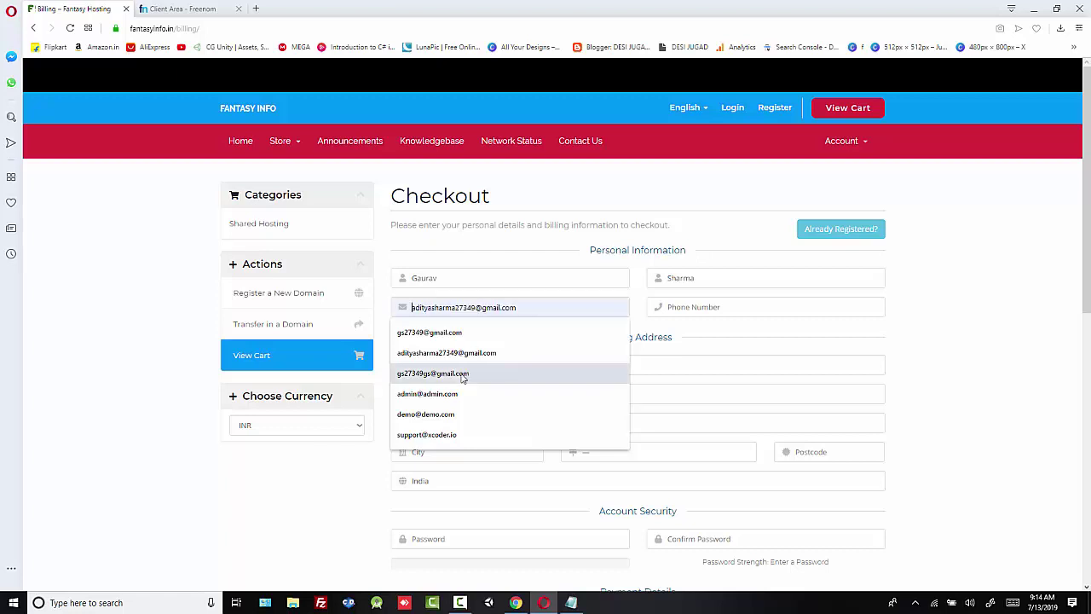
click(433, 373)
click(696, 305)
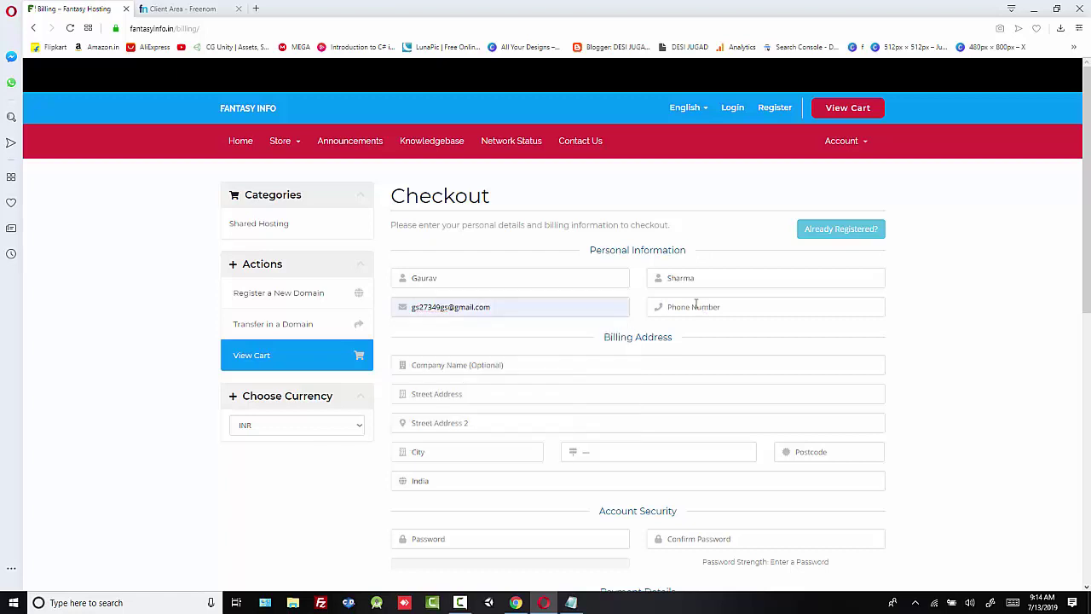
scroll(673, 311, down, 1)
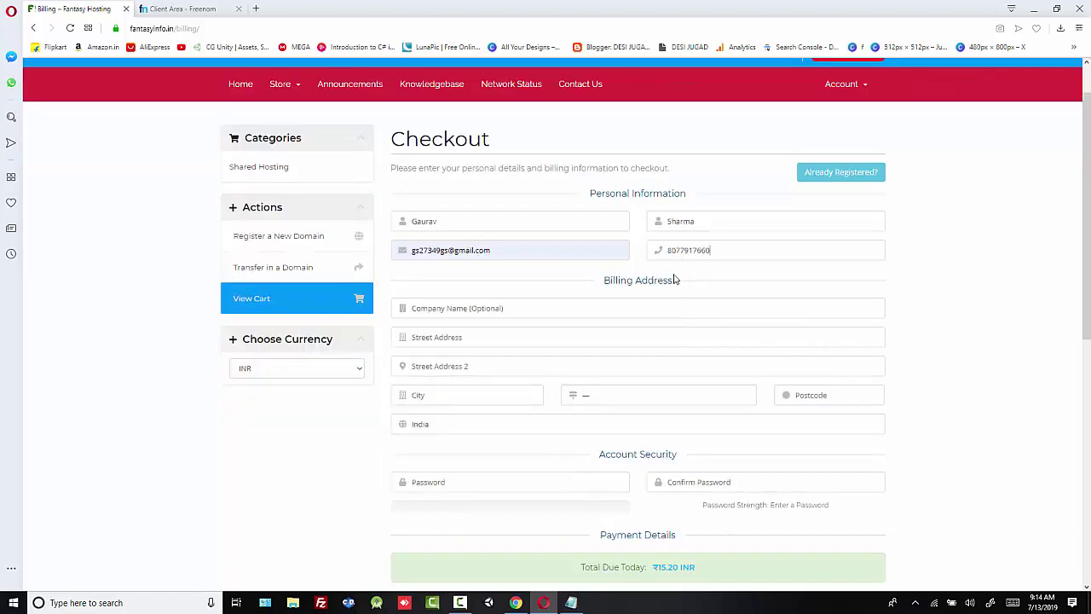
drag(667, 250, 714, 249)
click(755, 249)
click(736, 255)
Step: Enter Seo Tools as the company name and fill both street address lines
click(489, 309)
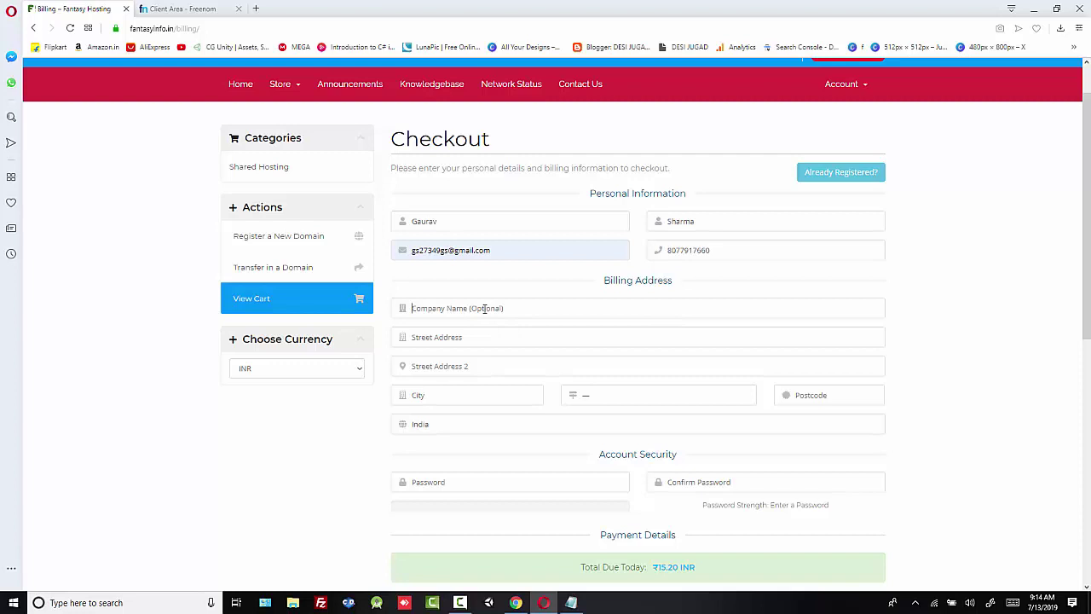
text(Seo Tools)
triple_click(485, 309)
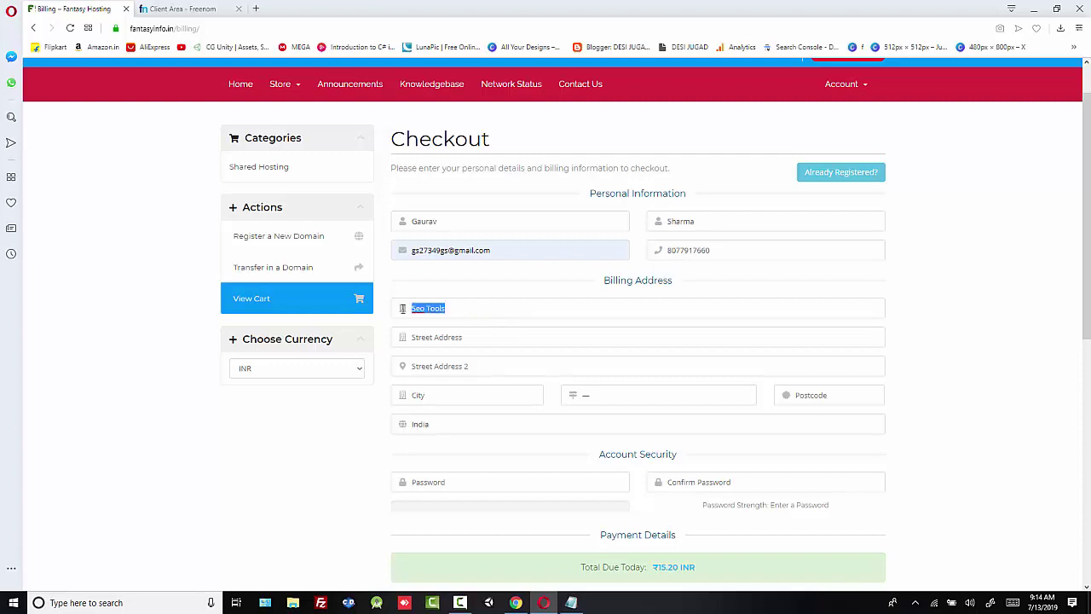
click(457, 339)
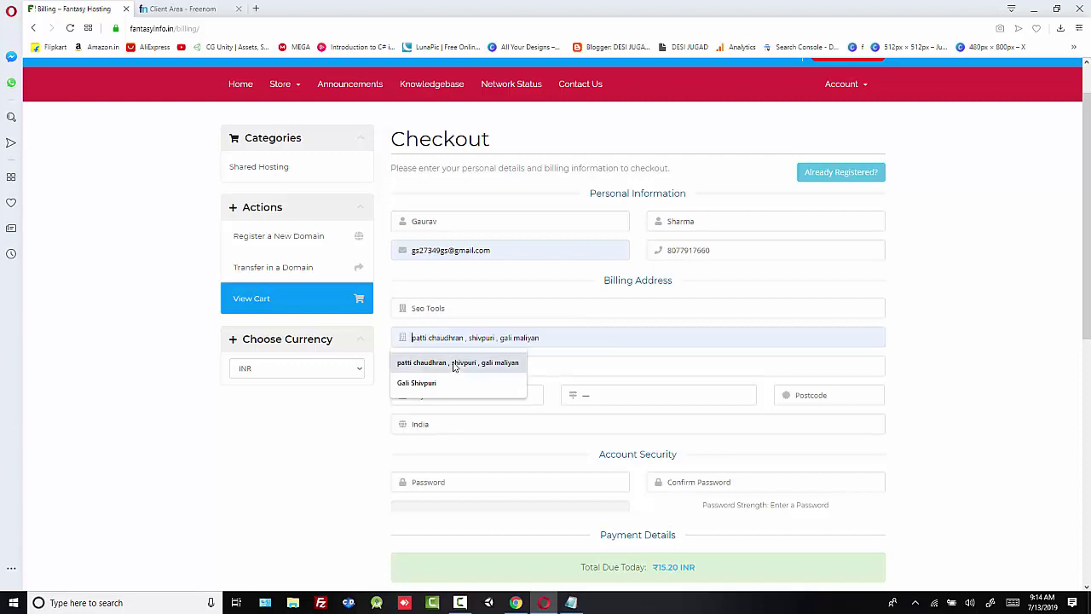
click(454, 363)
click(443, 365)
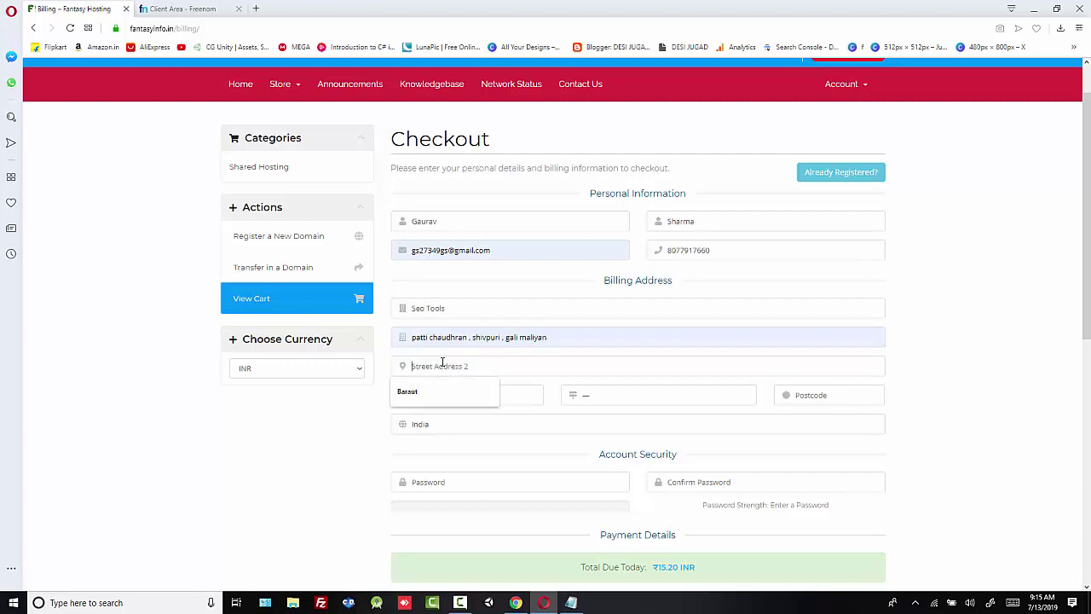
text(baraut)
Step: Fill in the city, choose Uttar Pradesh as the state, and enter the postcode
click(501, 402)
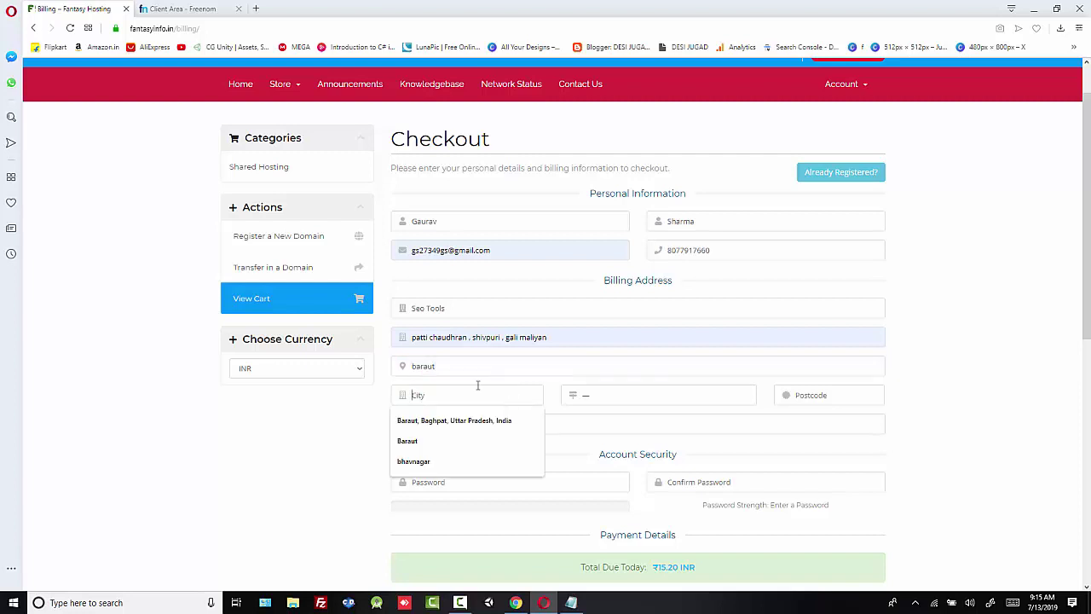
text(Baraut)
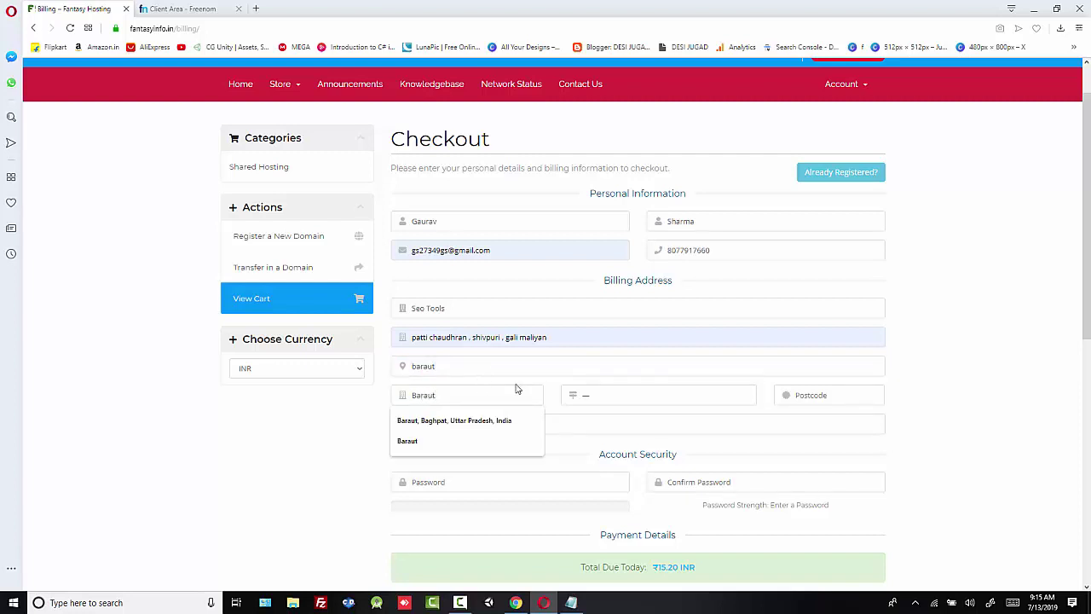
click(602, 402)
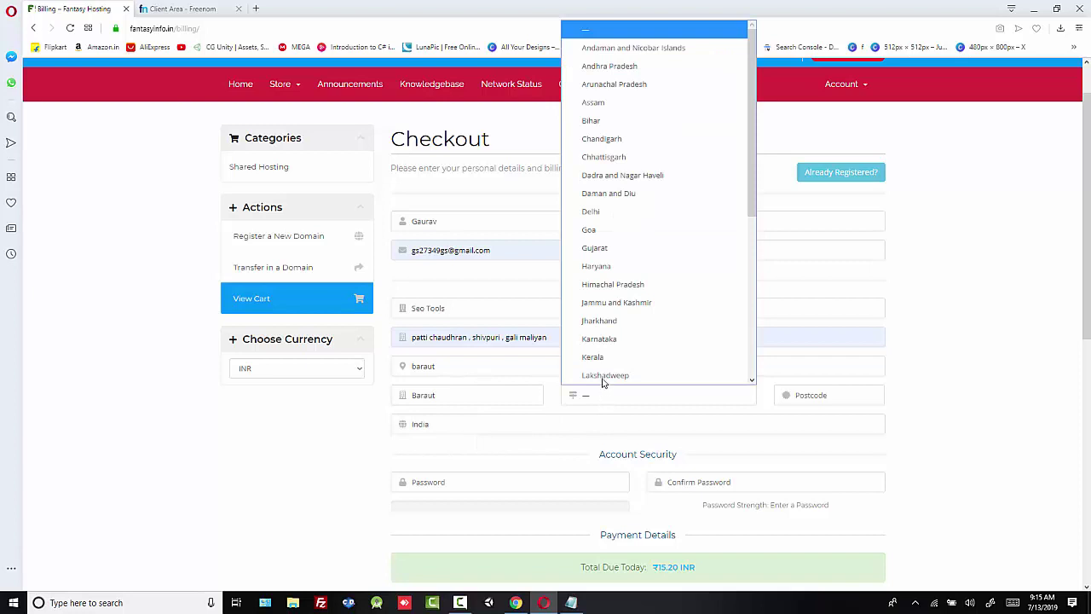
scroll(607, 360, down, 5)
click(610, 358)
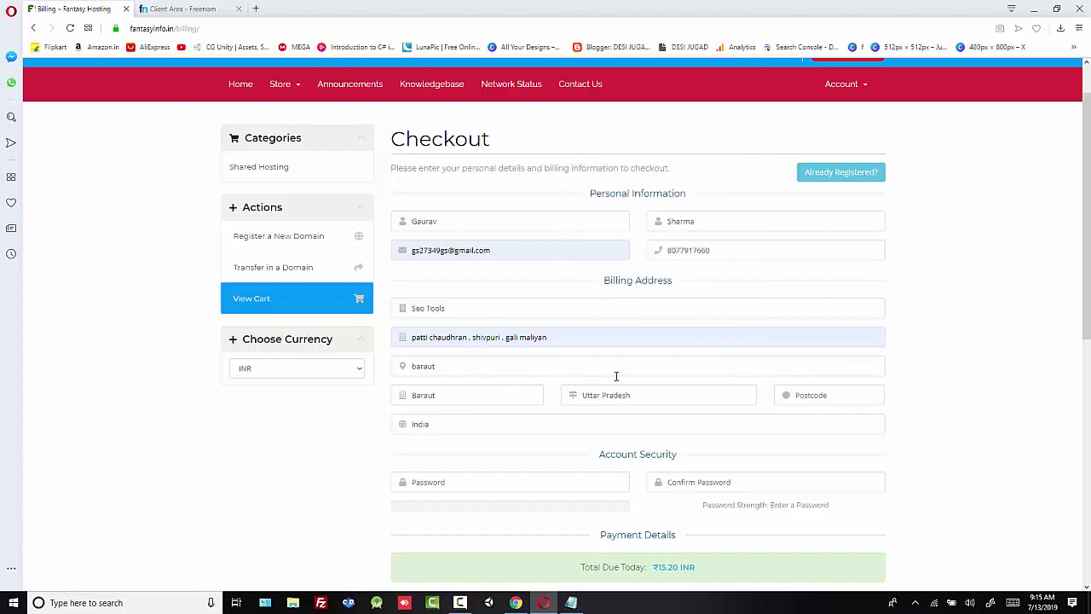
click(811, 396)
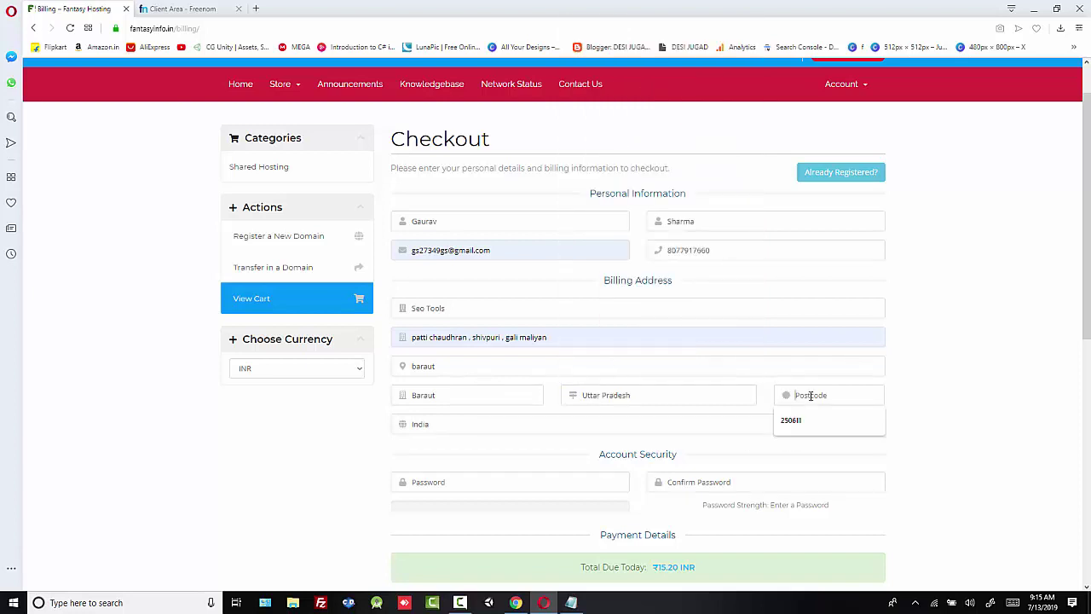
click(810, 420)
scroll(646, 443, down, 1)
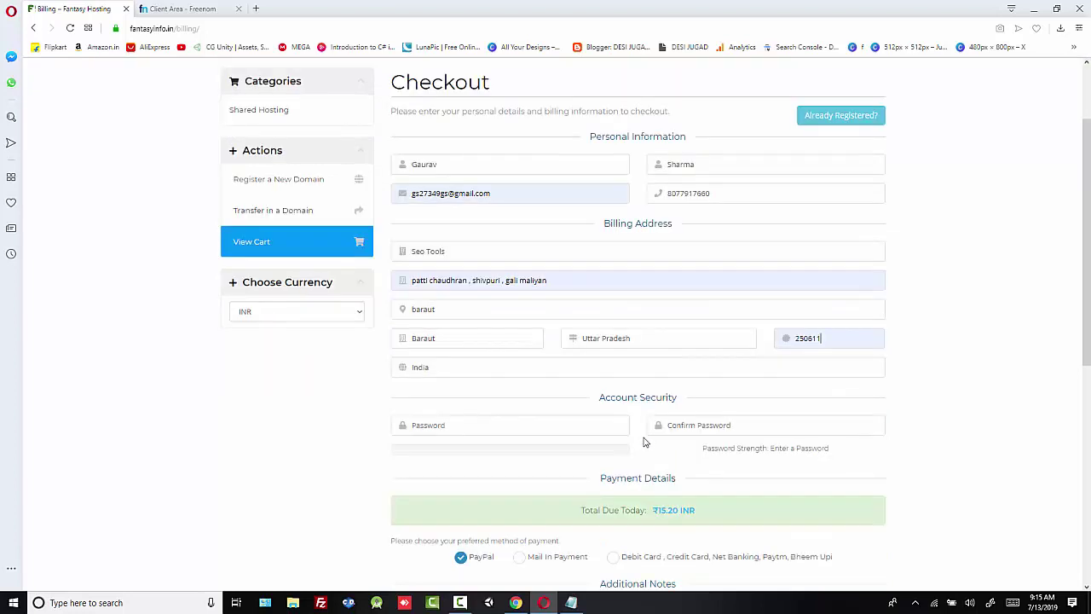
Step: Set the new account password on the checkout form
click(459, 425)
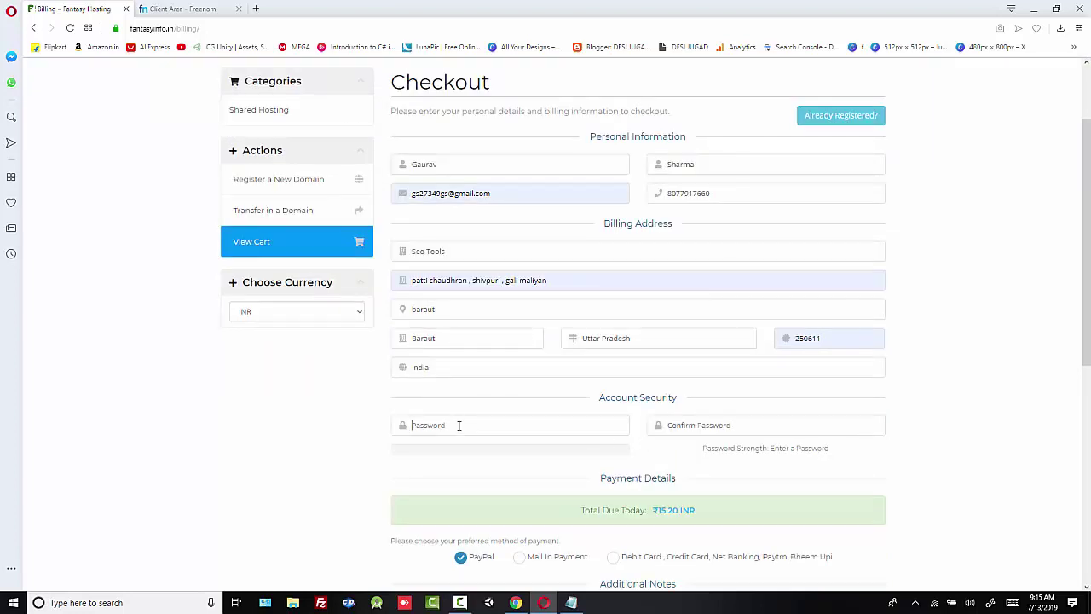
text(********)
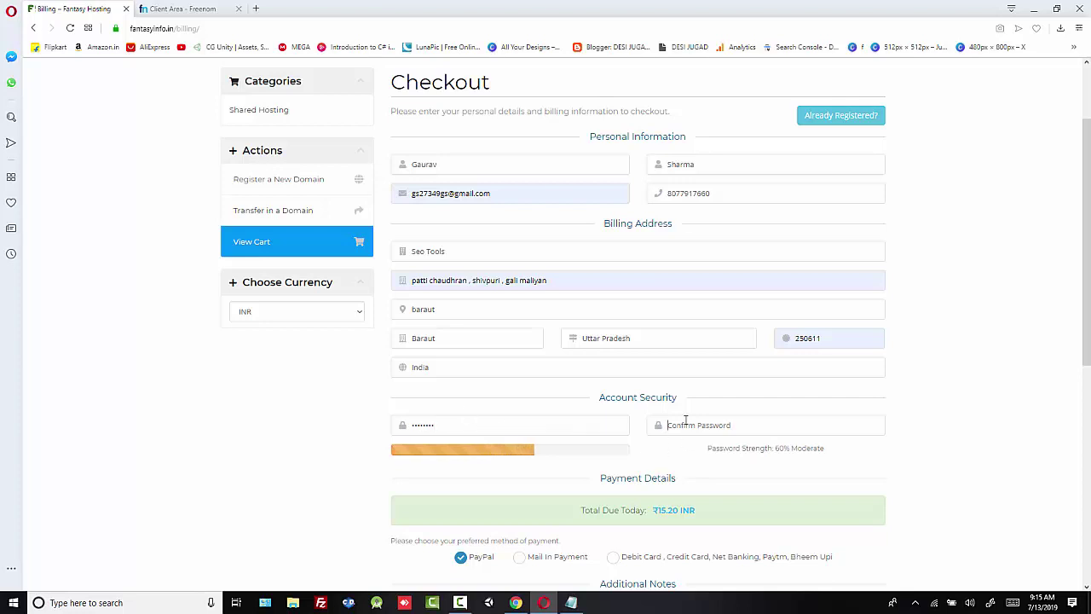
text(*)
scroll(700, 449, down, 1)
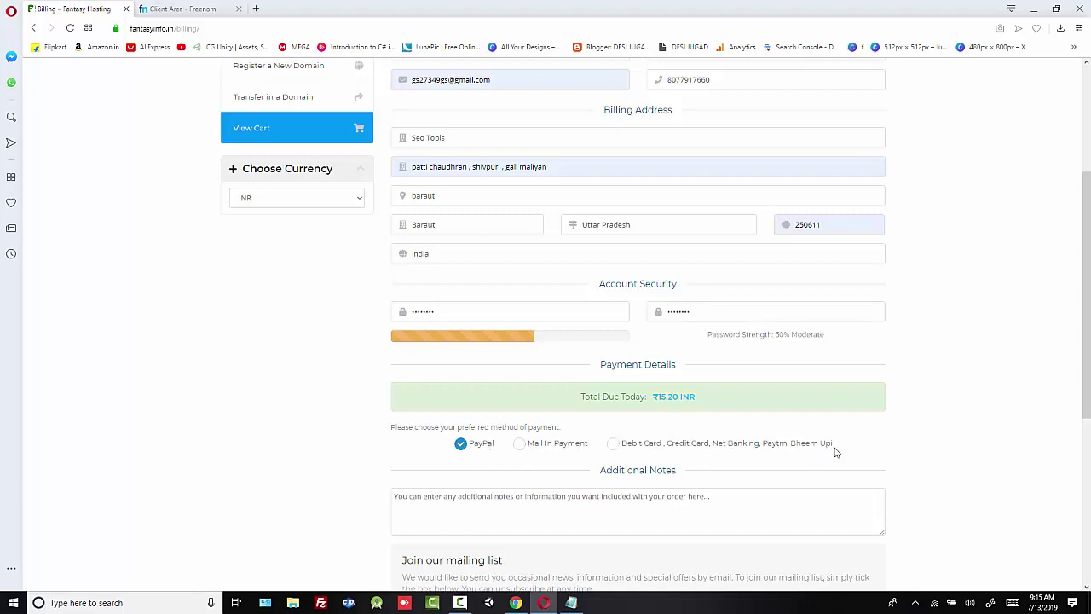
Step: Select the Debit Card/Net Banking/Paytm payment method instead of PayPal and complete the order
click(614, 444)
scroll(653, 435, down, 2)
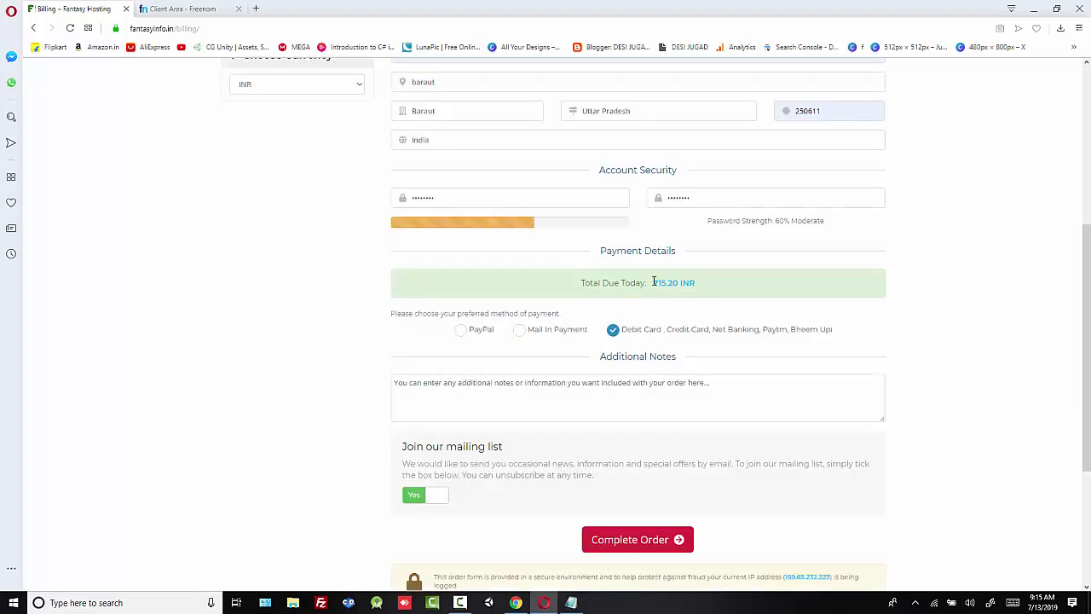
drag(653, 282, 714, 290)
click(714, 290)
scroll(647, 431, down, 1)
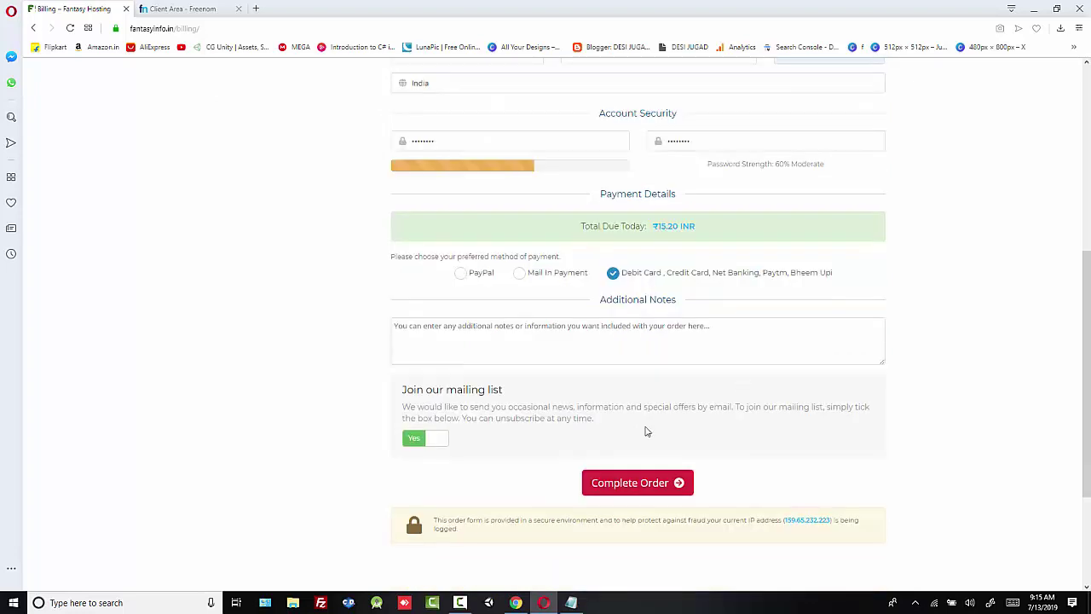
click(644, 492)
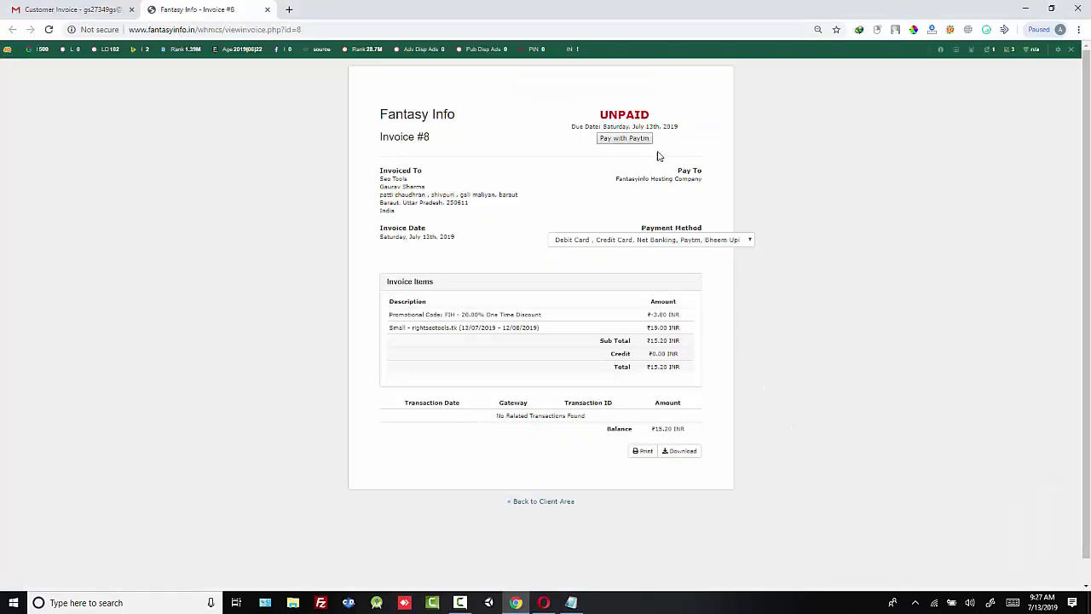
Step: Start Paytm payment, browse the BHIM UPI, Credit Card and Net Banking options, then return to Debit Card
click(629, 139)
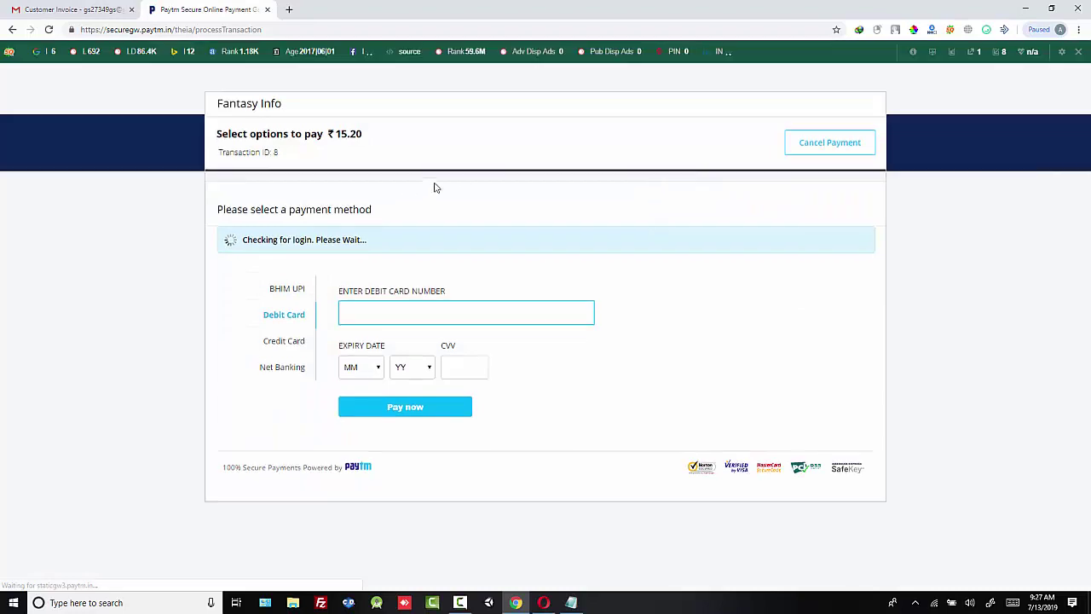
click(295, 300)
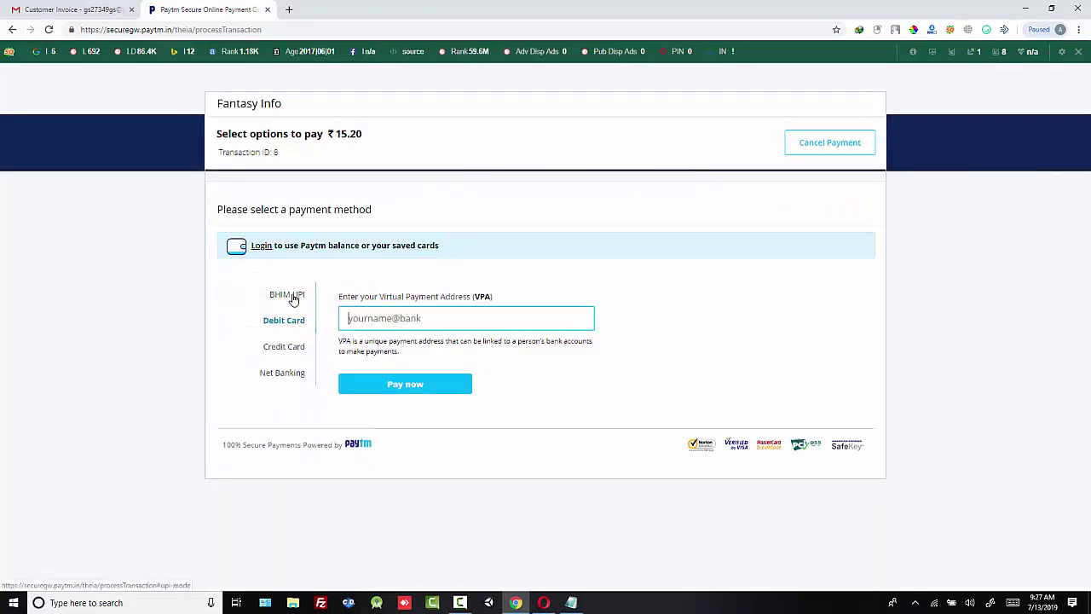
click(285, 320)
click(288, 349)
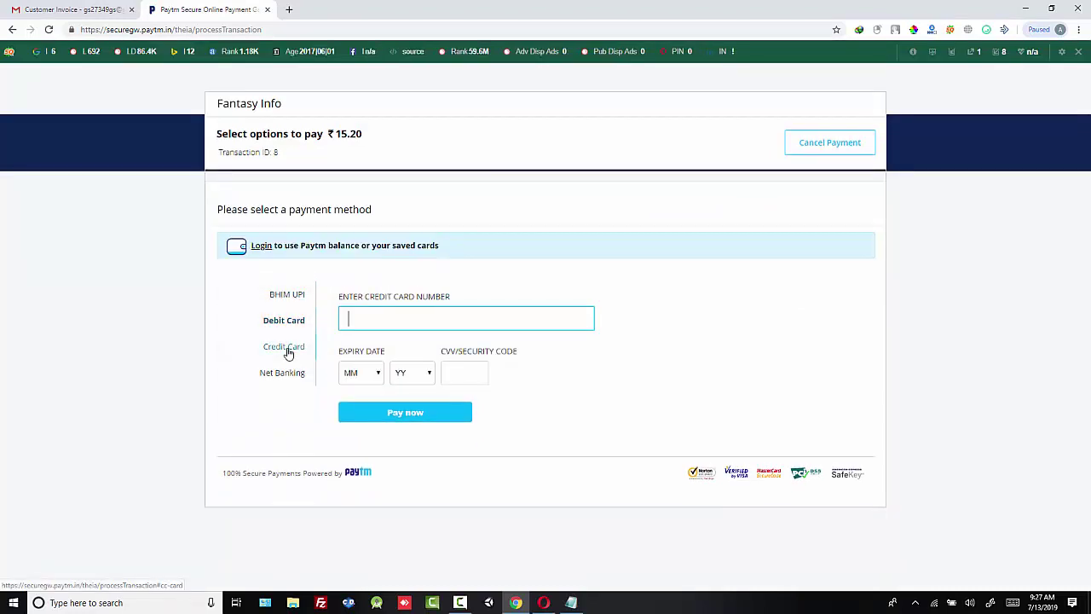
click(288, 377)
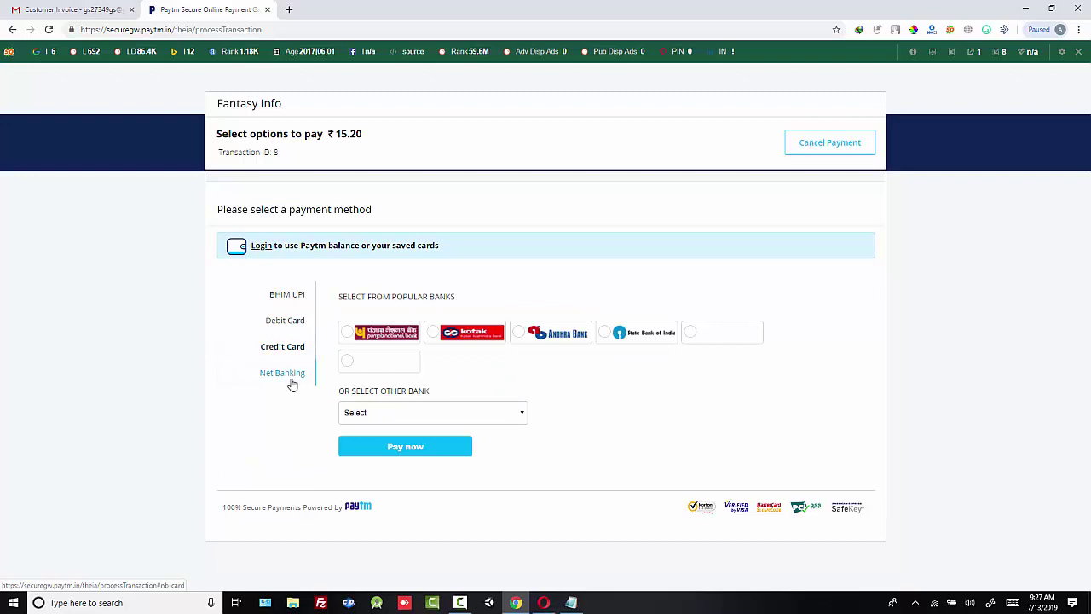
click(297, 323)
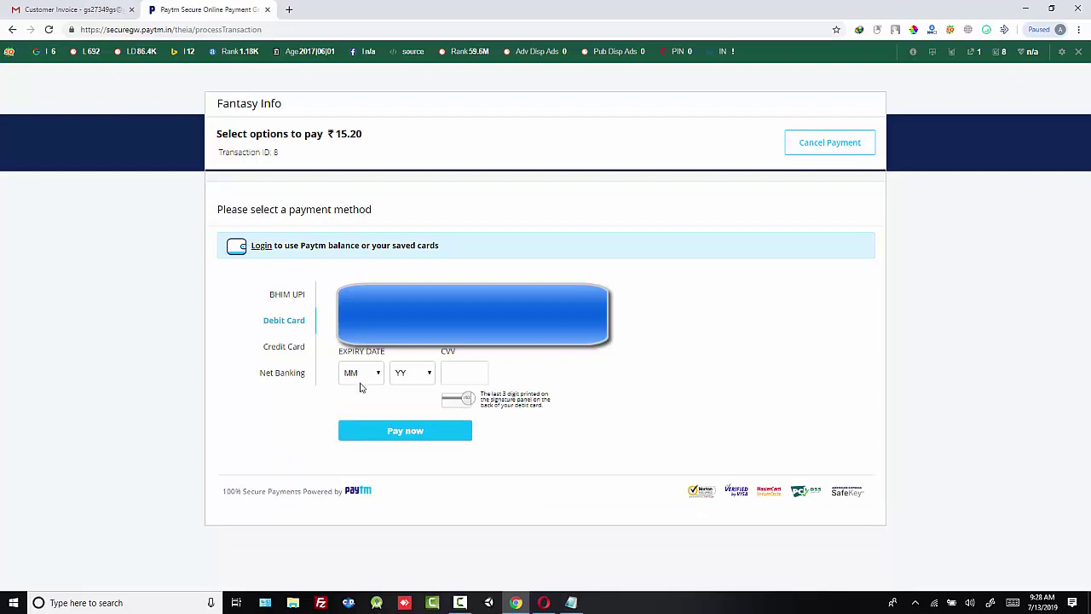
Step: Set the debit card expiry to 12/2022, enter the CVV and submit the payment
click(361, 375)
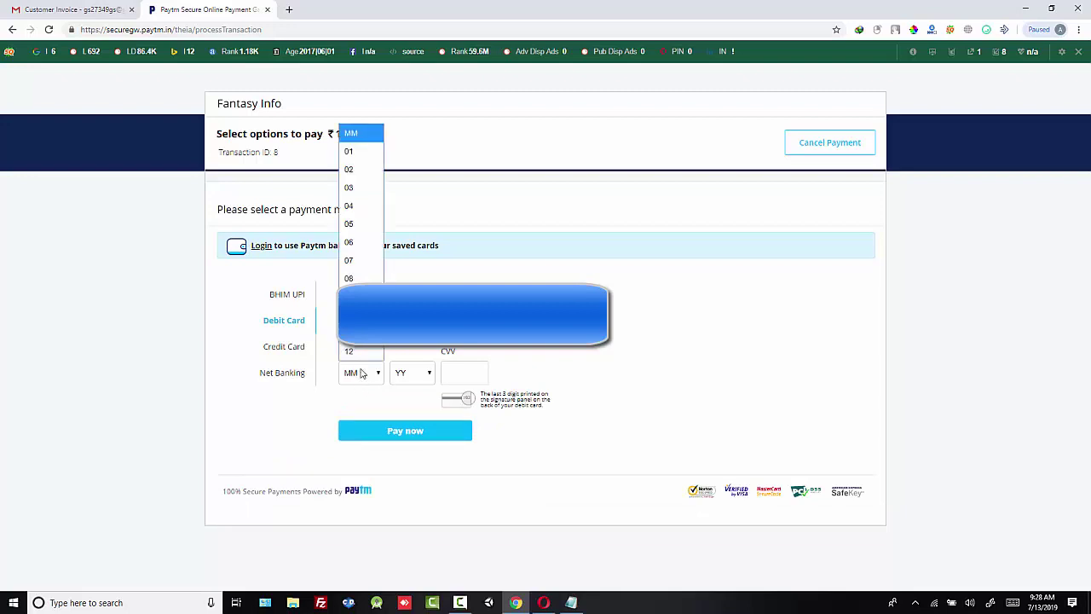
click(361, 351)
click(401, 373)
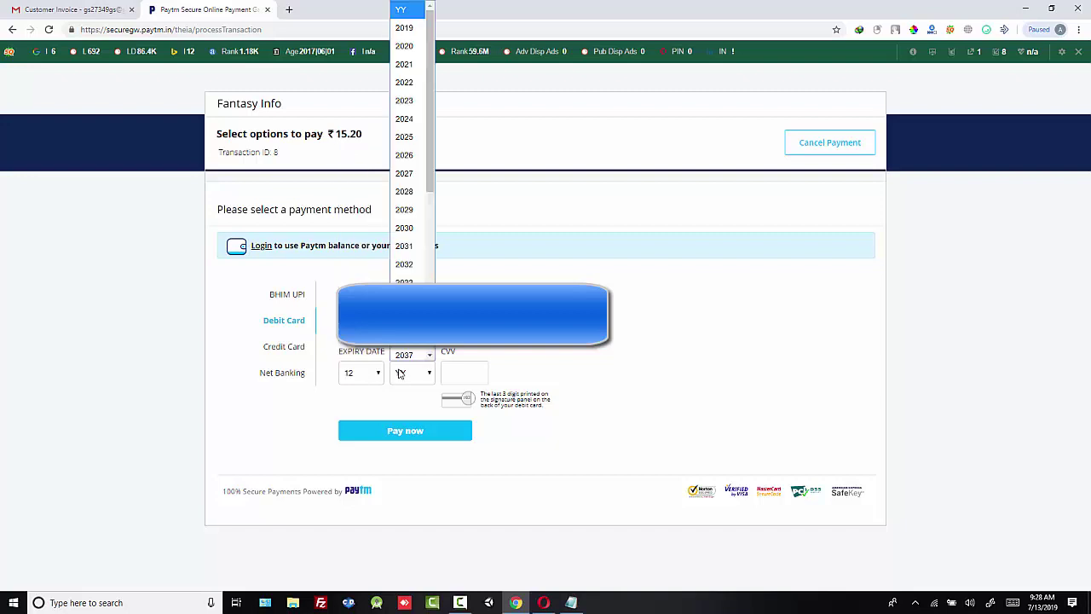
click(405, 79)
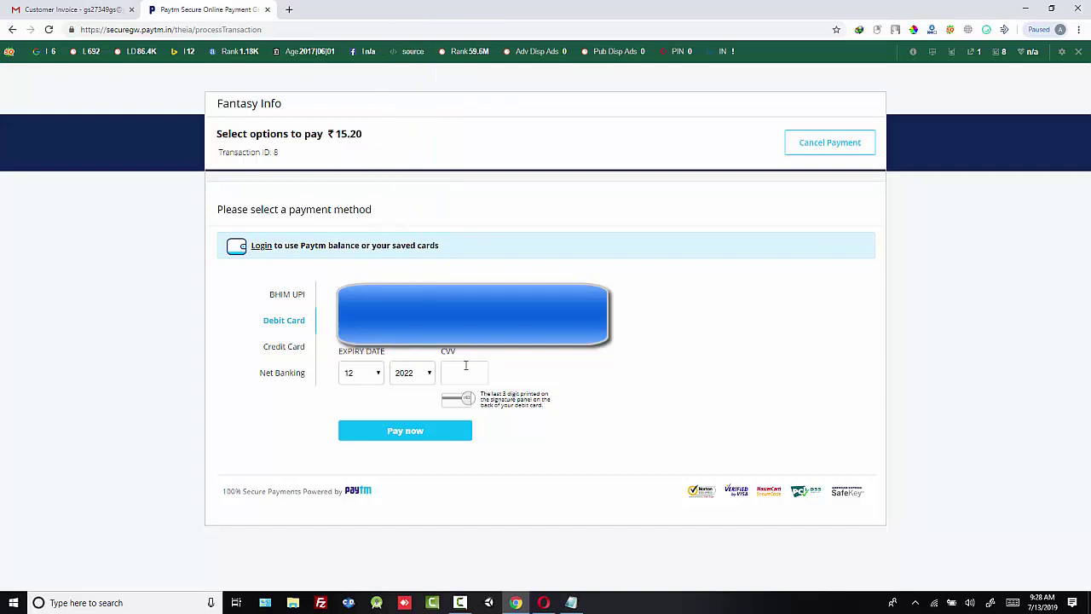
click(464, 369)
text(••)
click(407, 433)
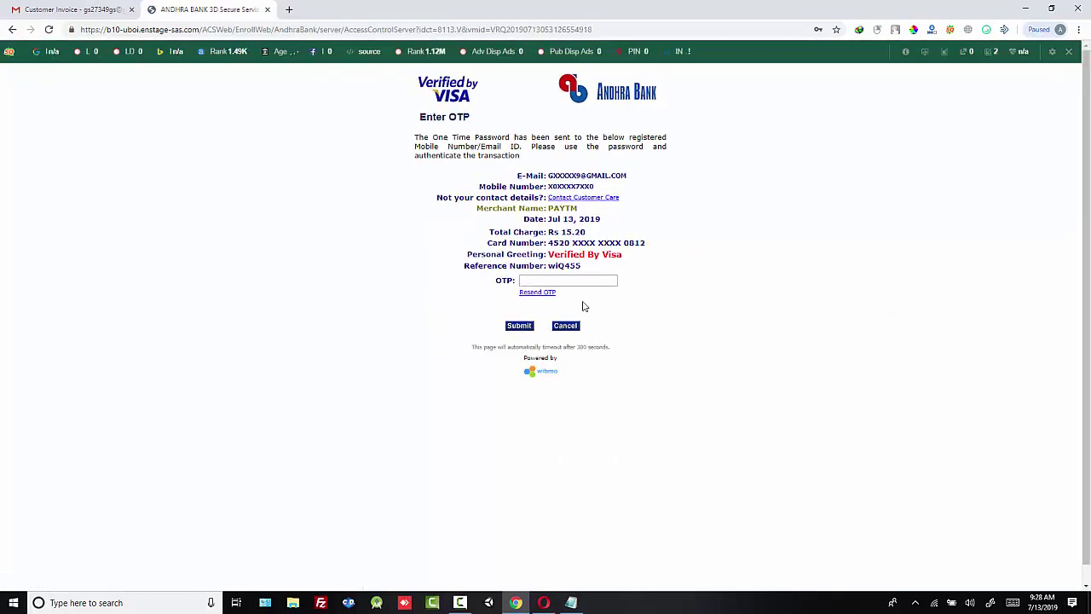
Step: Enter the bank's OTP on Andhra Bank's Verified by Visa page and submit it
click(566, 284)
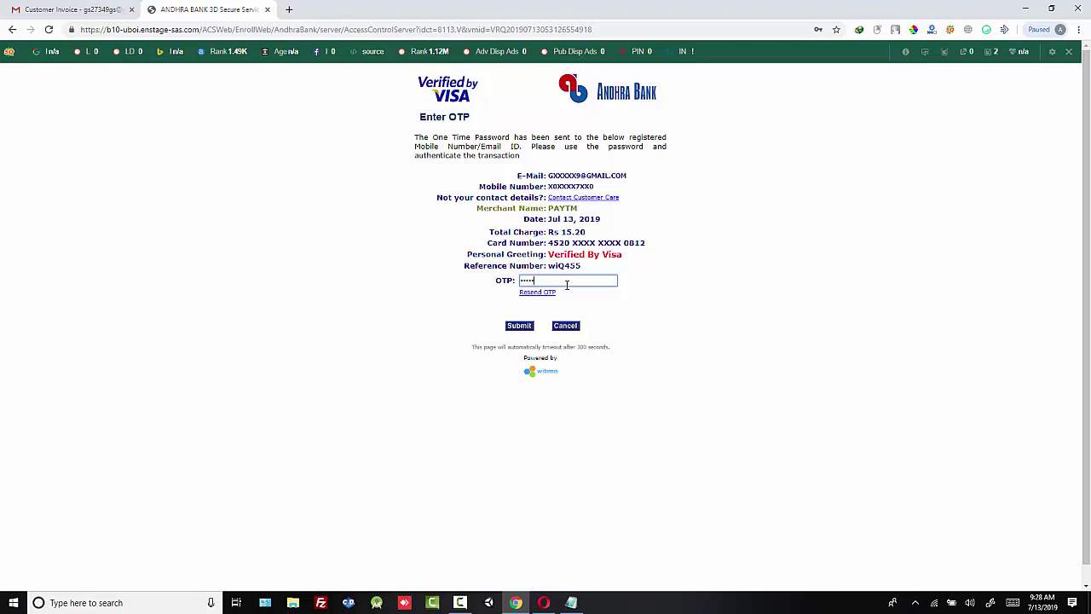
click(519, 331)
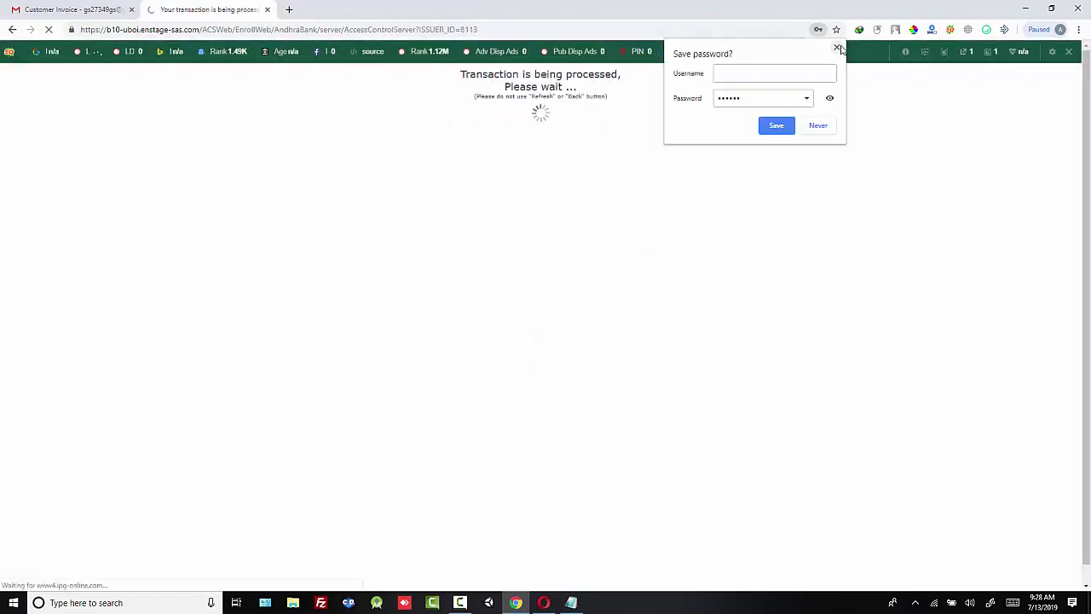
Step: Dismiss the save-password prompt, confirm Invoice #8 is PAID for ₹15.20, then switch to the fantasyinfo.in browser
click(837, 47)
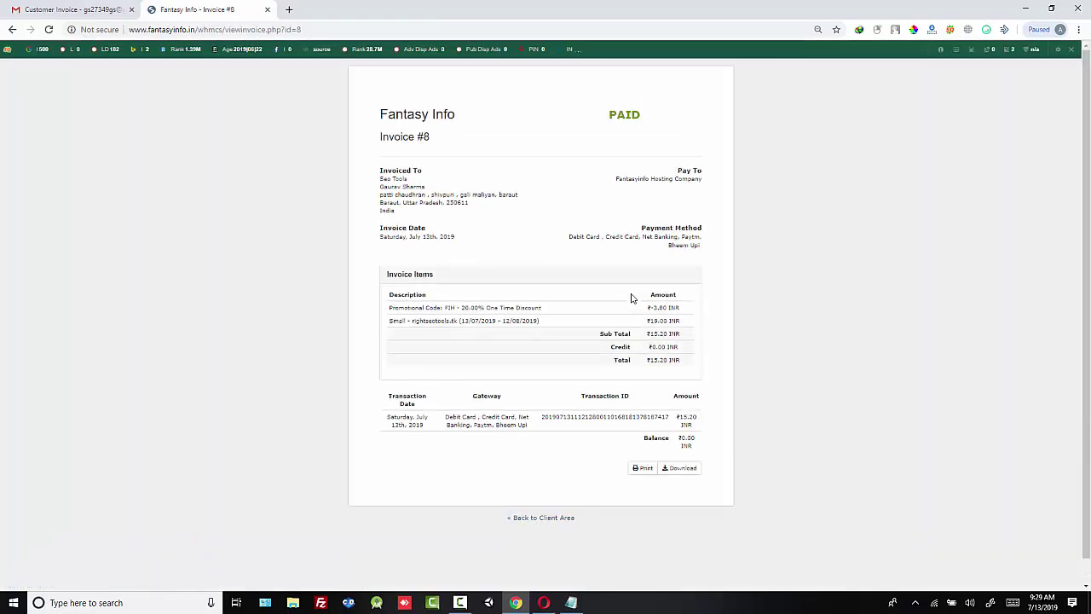
drag(609, 114, 641, 115)
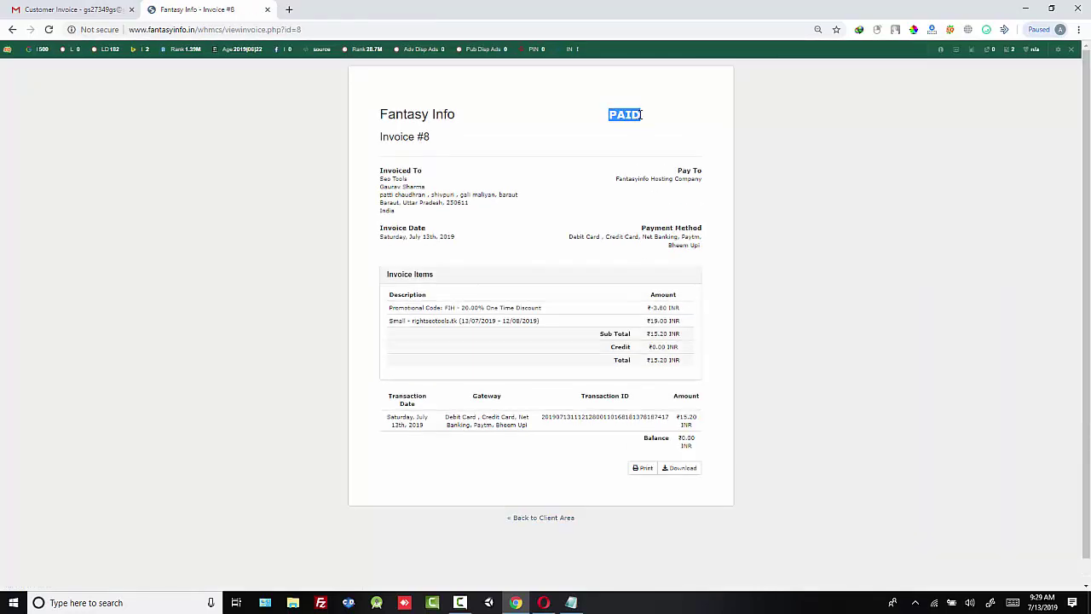
click(674, 124)
click(13, 30)
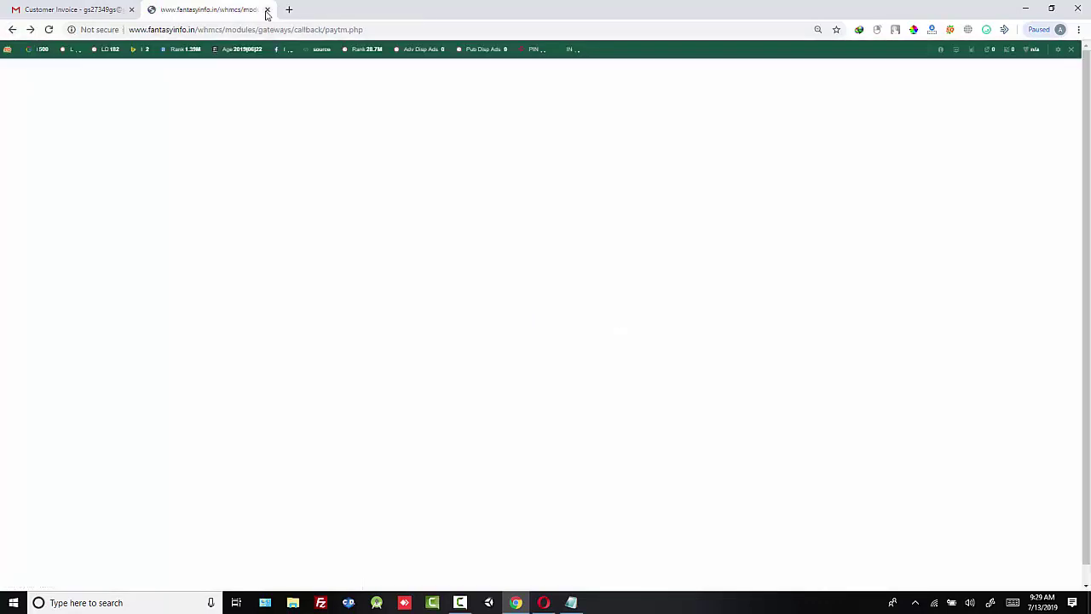
click(543, 603)
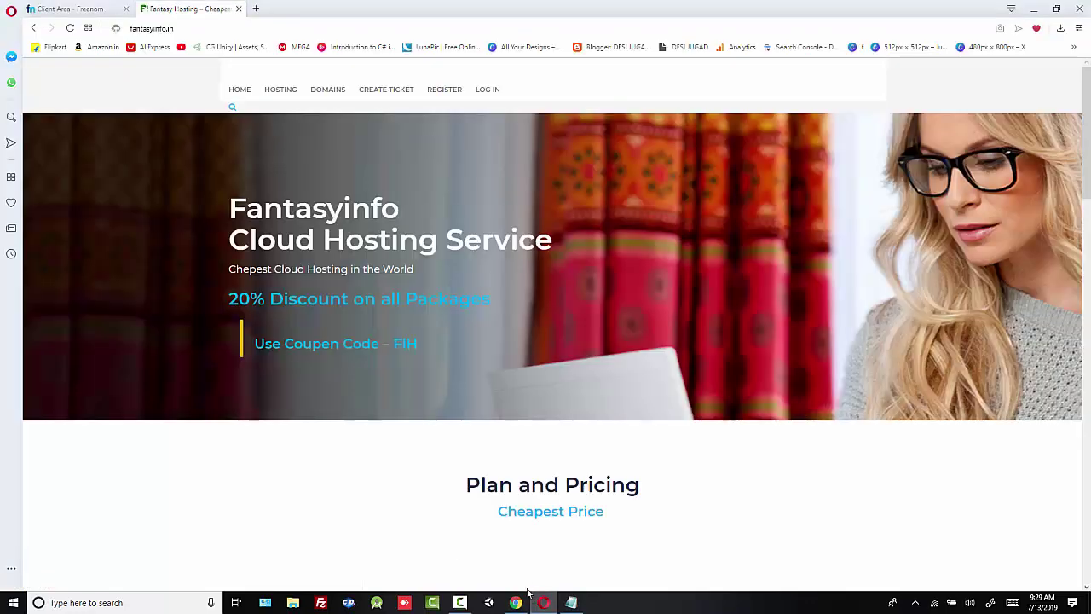
Step: Open the client area login page from the fantasyinfo.in homepage
scroll(372, 357, down, 4)
scroll(414, 342, up, 4)
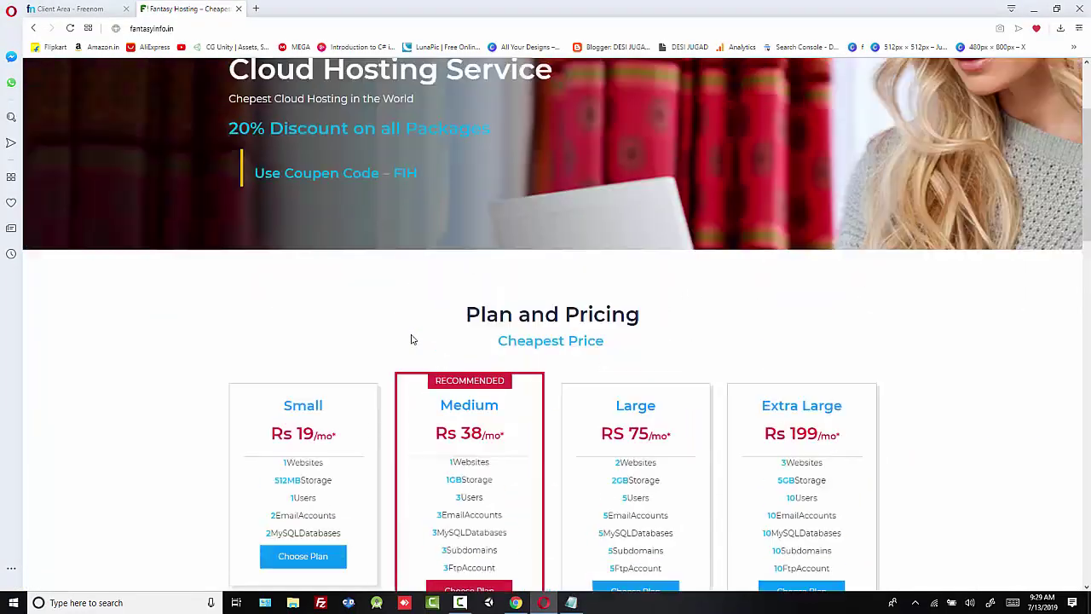
scroll(448, 313, up, 1)
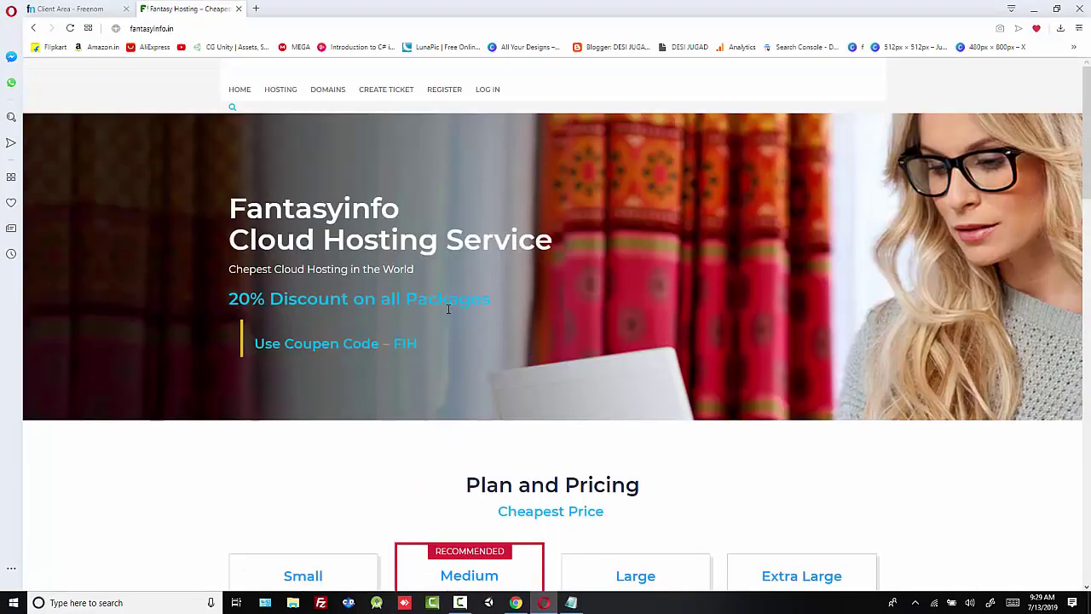
click(482, 92)
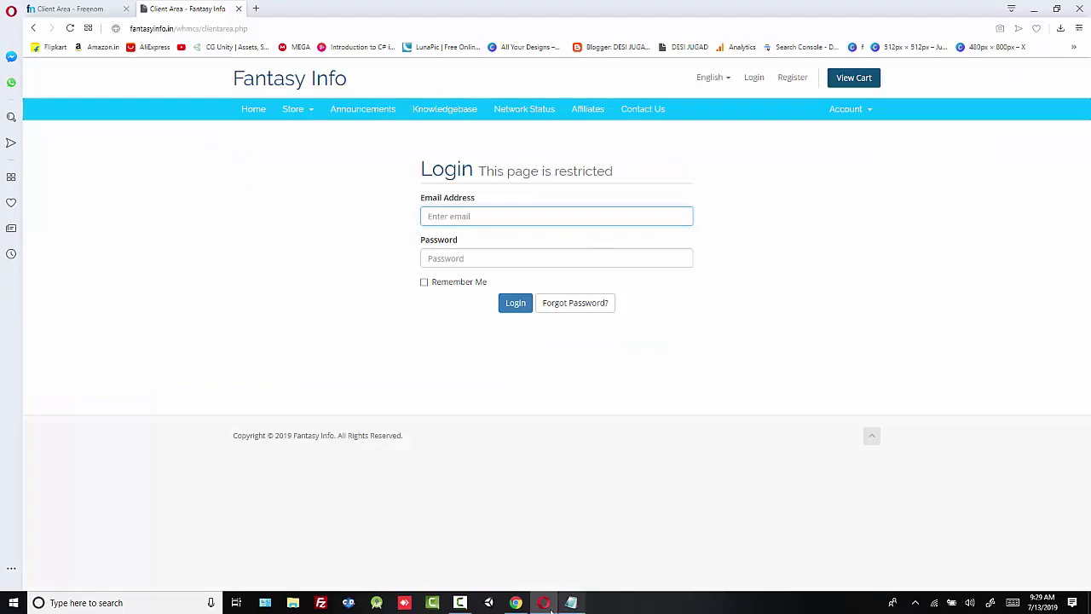
click(485, 602)
click(1034, 552)
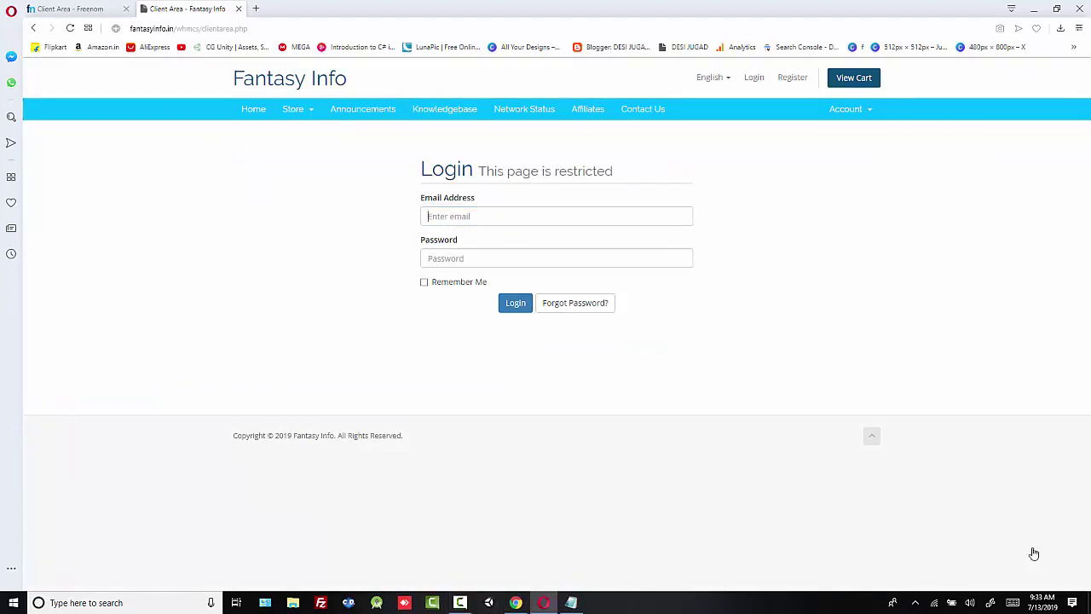
Step: Log in with the saved email and the account password, ticking Remember Me
click(465, 220)
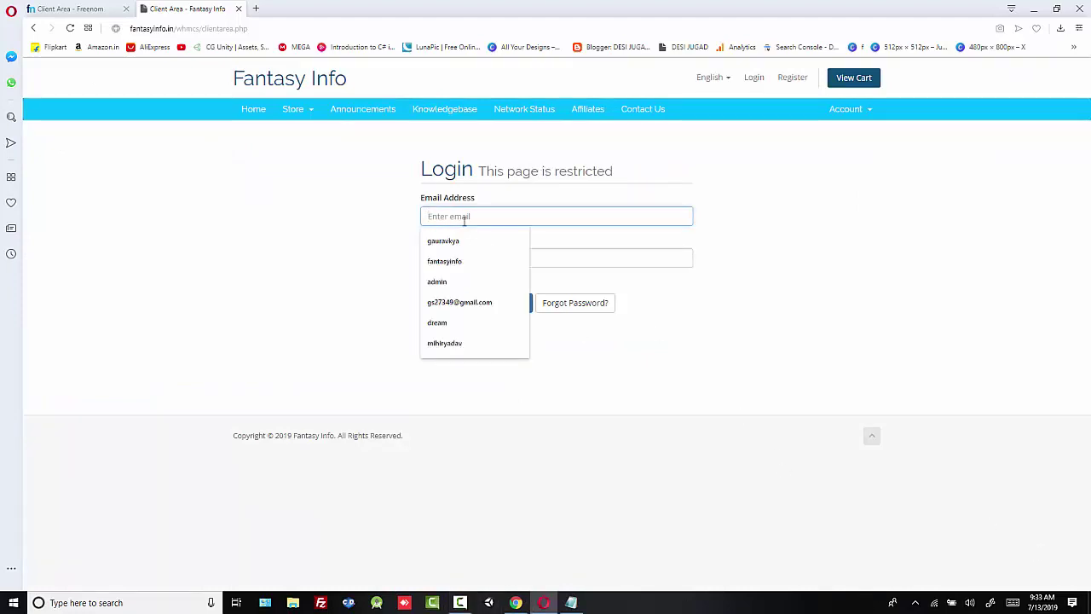
click(469, 302)
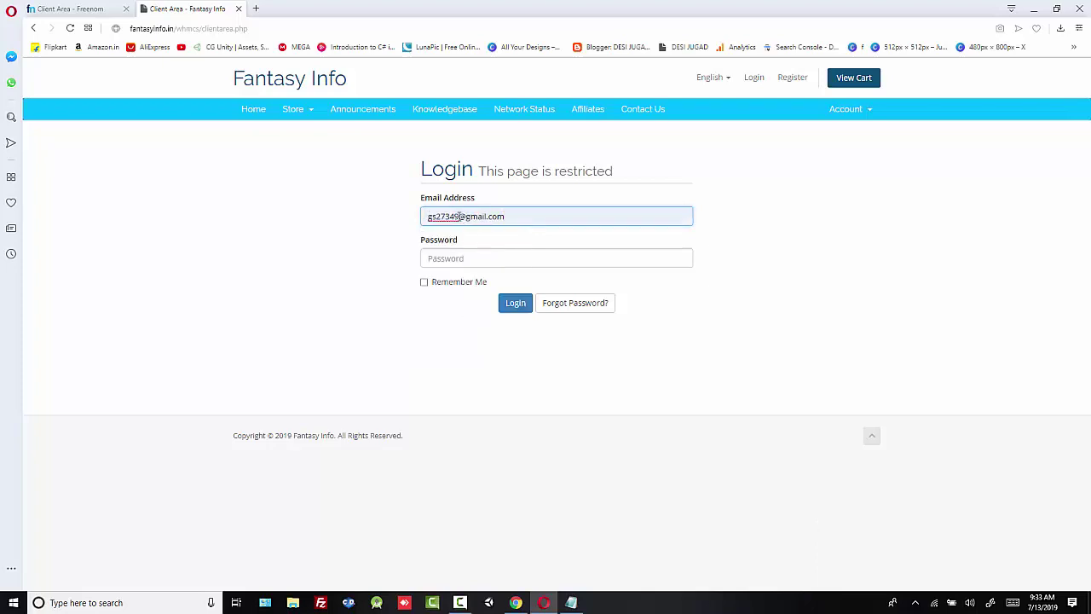
text(gs)
click(467, 256)
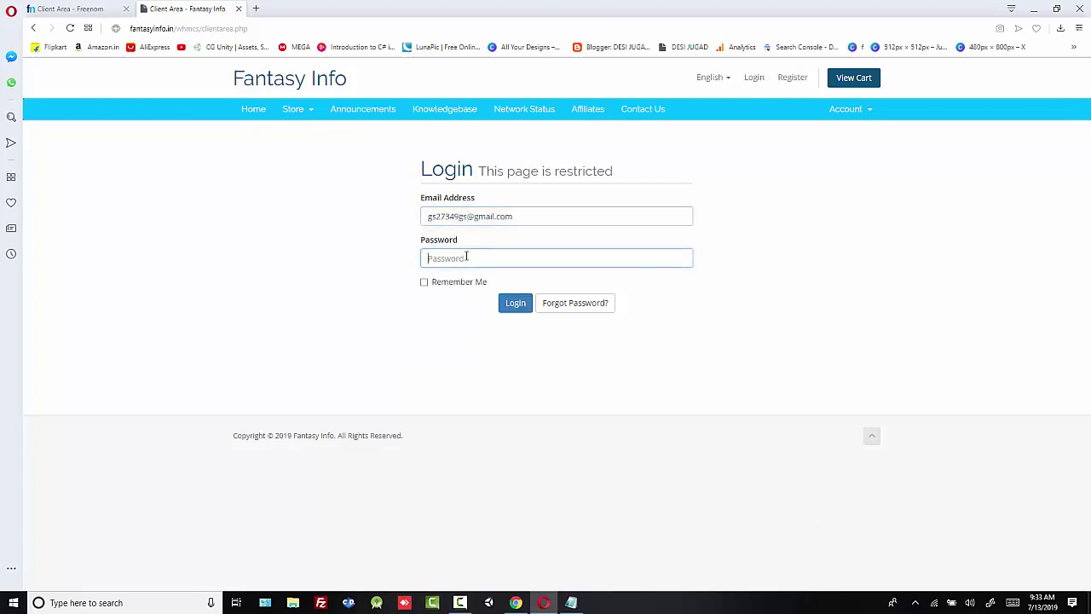
text(g)
click(429, 285)
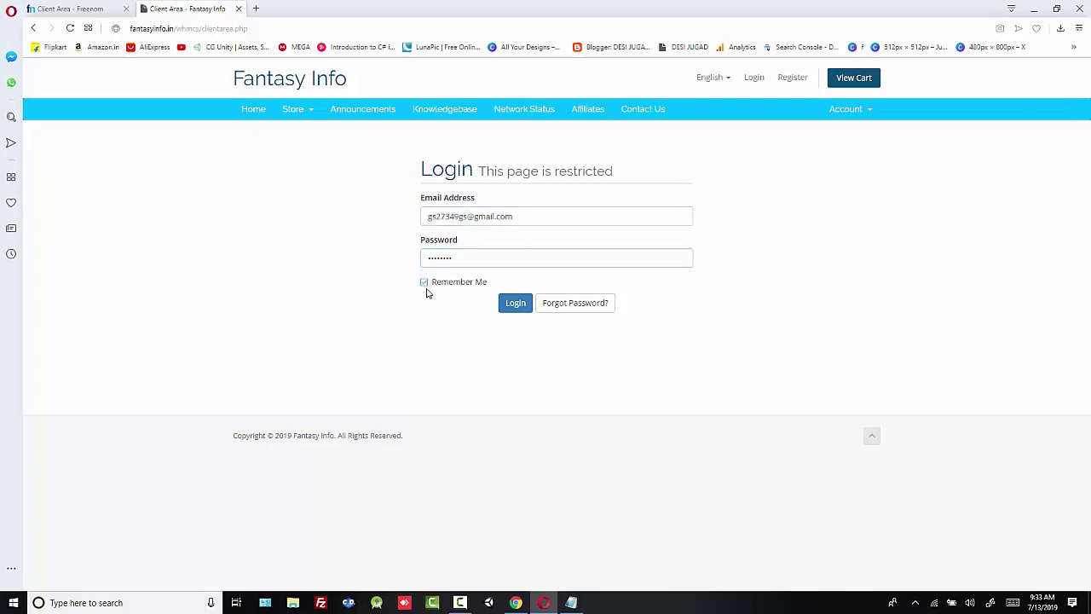
click(516, 305)
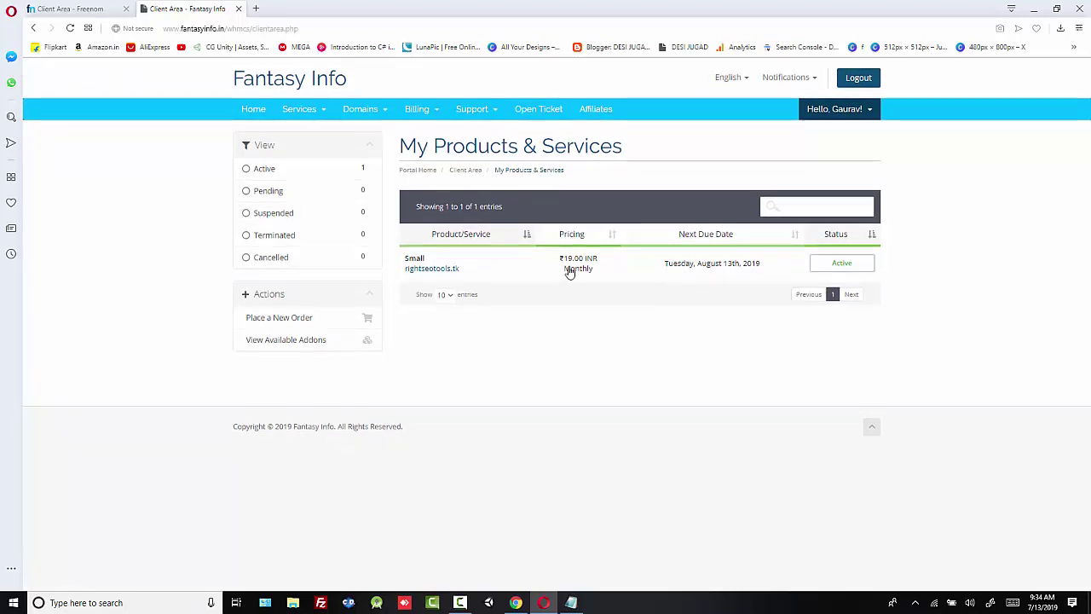
Step: Open the rightseotools.tk Small plan details and review its Shared Hosting package and usage statistics
click(821, 267)
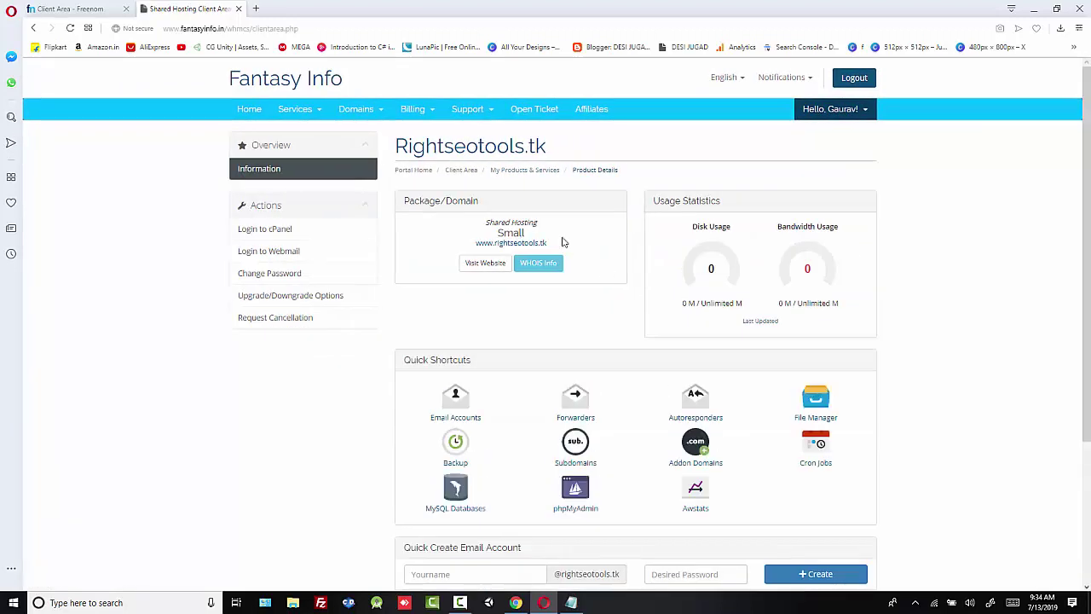
drag(402, 203, 480, 211)
click(514, 215)
drag(580, 226, 502, 227)
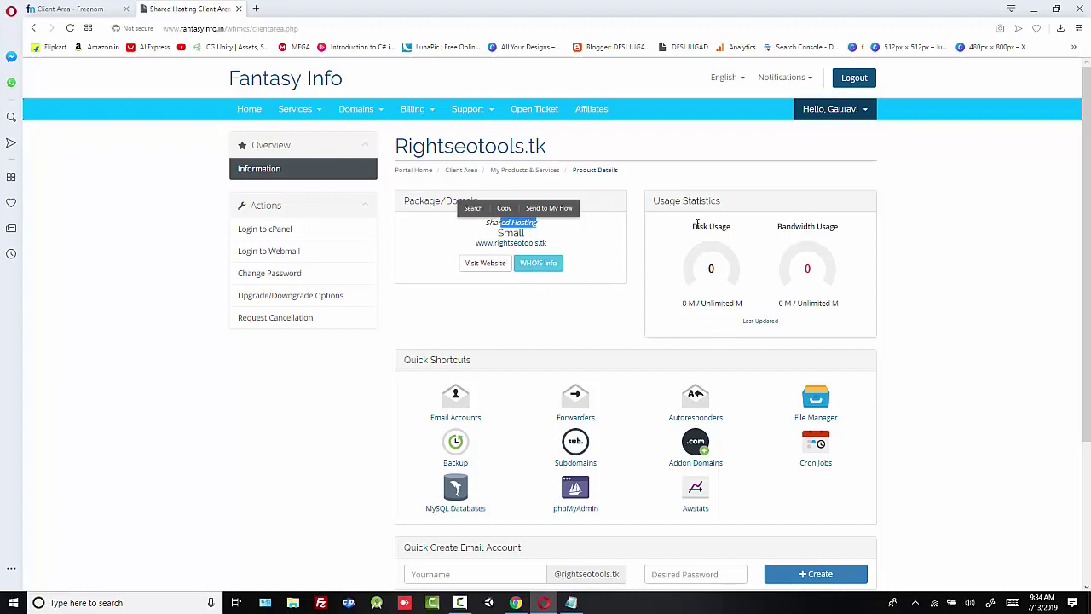
drag(697, 224, 847, 250)
click(740, 258)
click(852, 252)
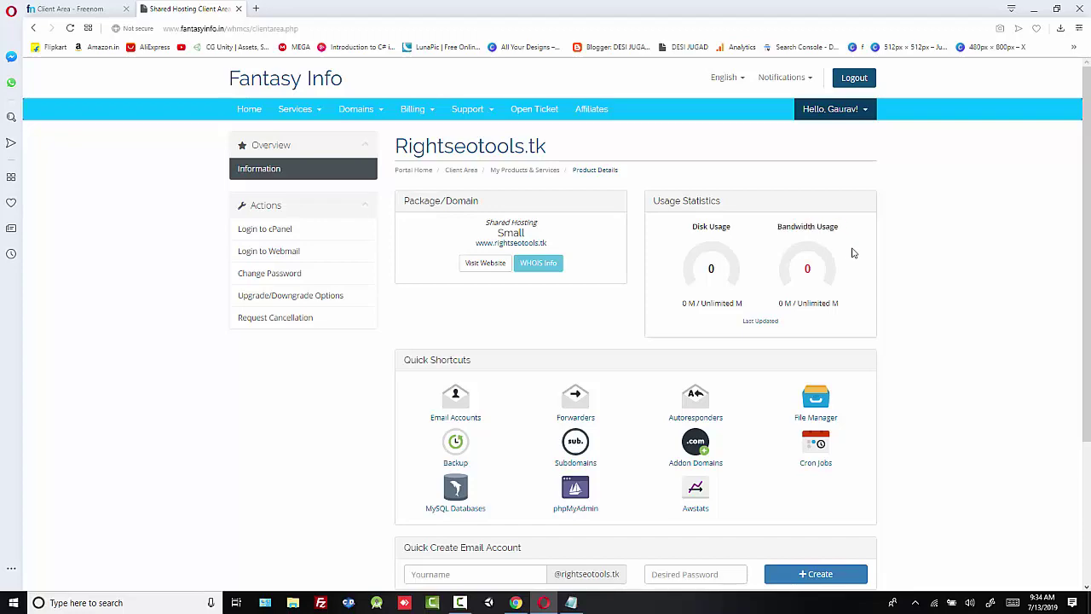
Step: Check the Billing Overview and log in to the plan's cPanel
scroll(849, 300, down, 1)
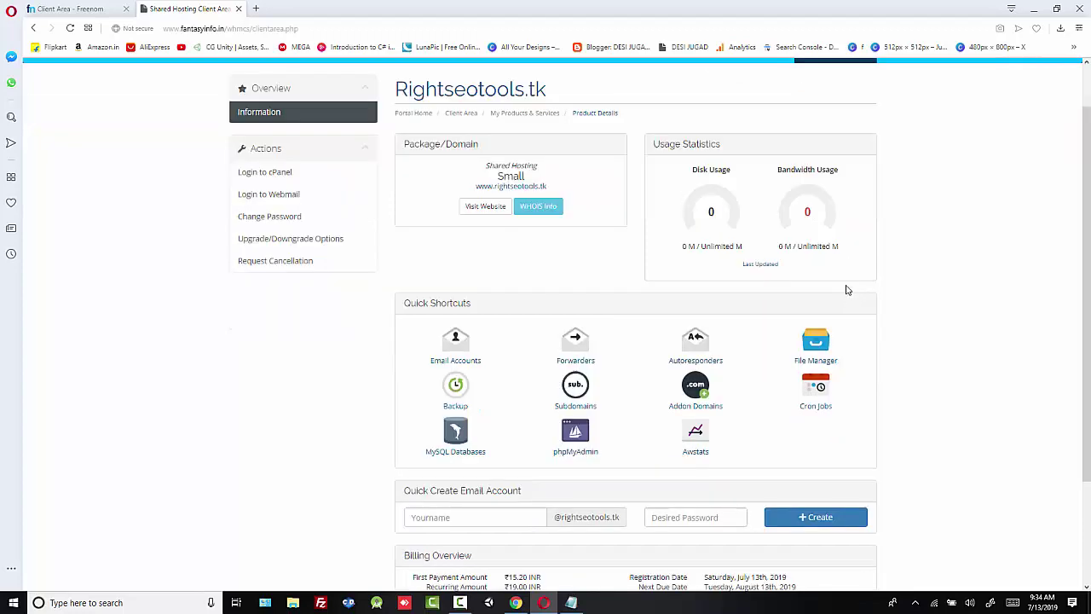
scroll(845, 280, down, 1)
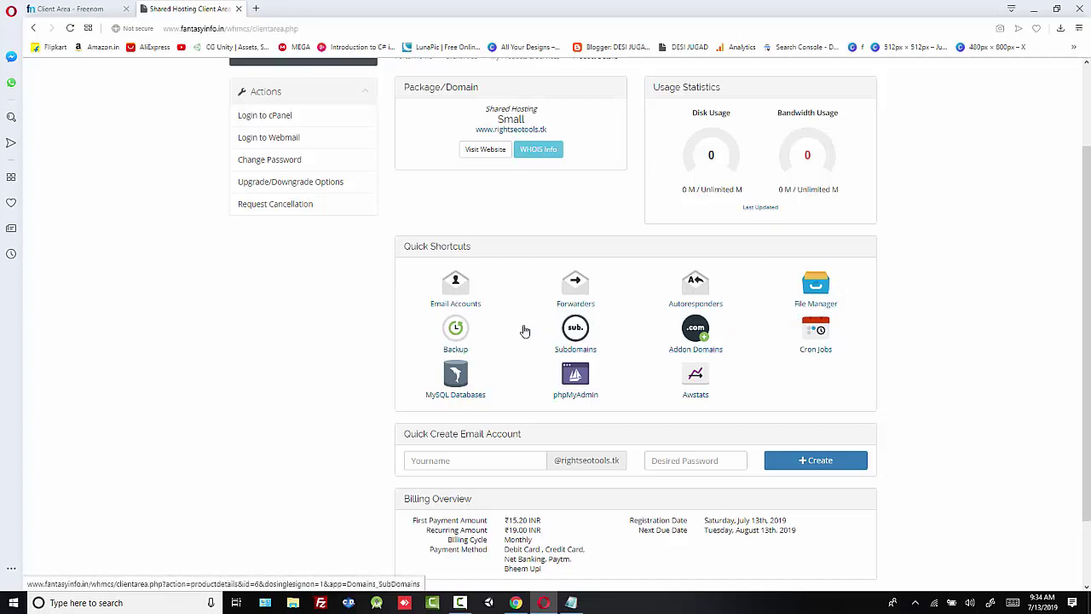
click(262, 117)
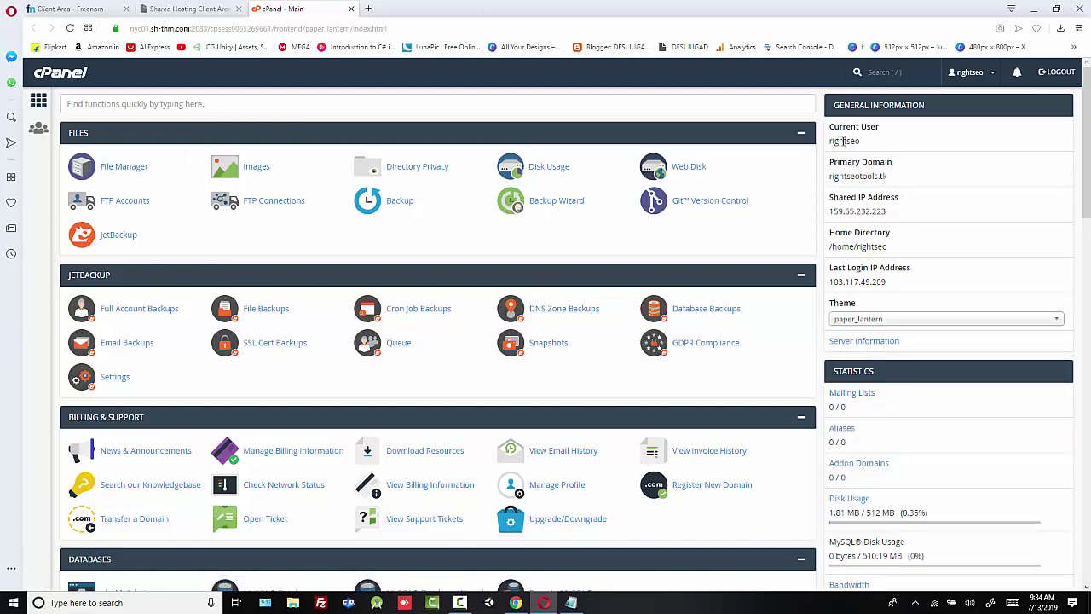
Step: Check the cPanel user name and the 512 MB disk and 5 GB bandwidth limits
drag(829, 140, 864, 141)
click(836, 171)
scroll(885, 308, down, 1)
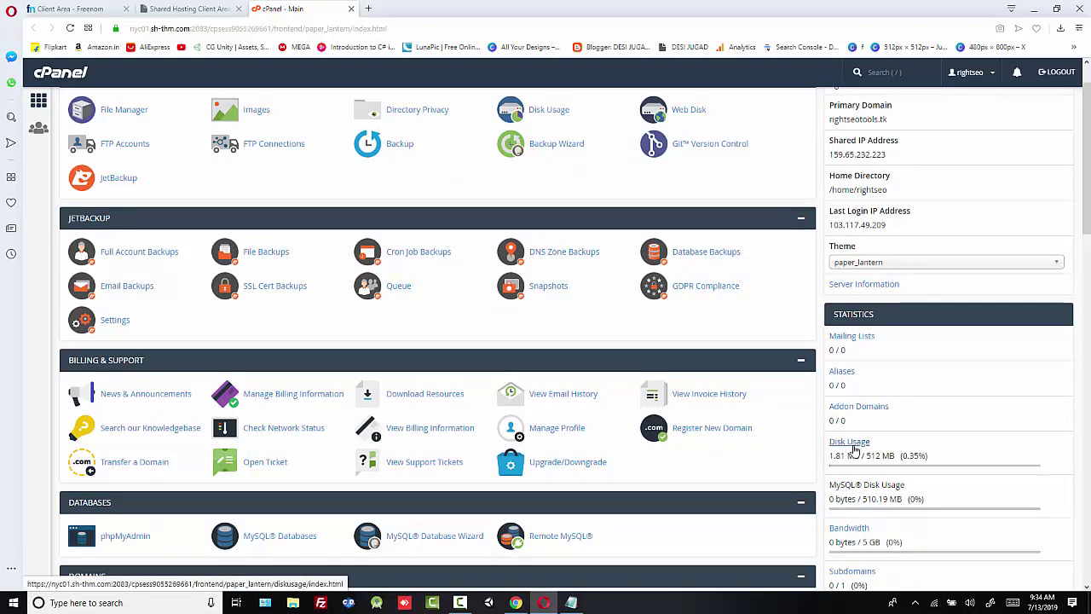
scroll(869, 452, down, 2)
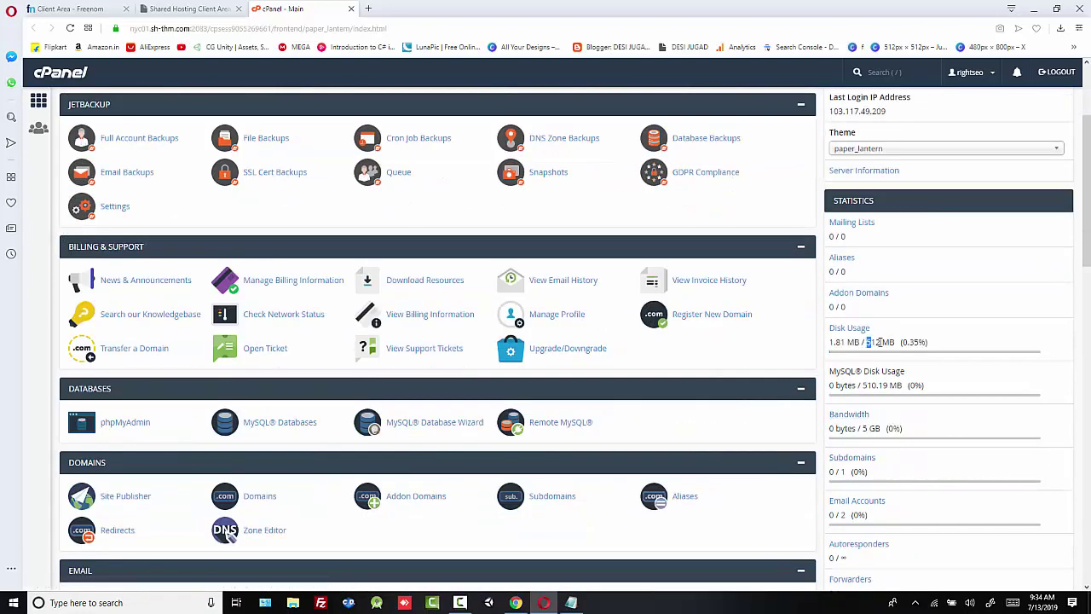
drag(879, 342, 896, 342)
scroll(877, 384, down, 2)
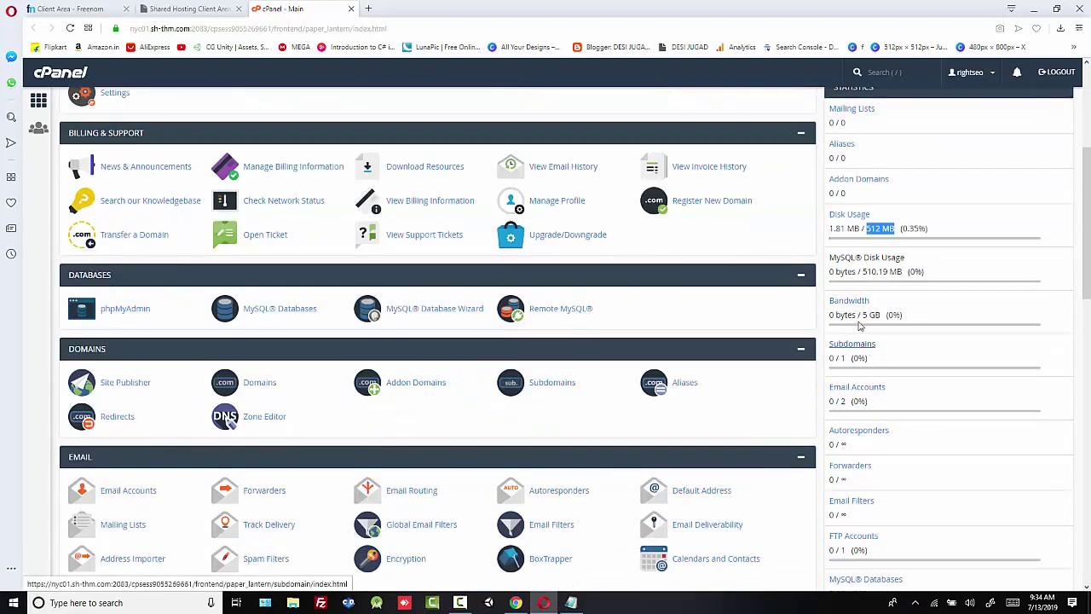
double_click(870, 314)
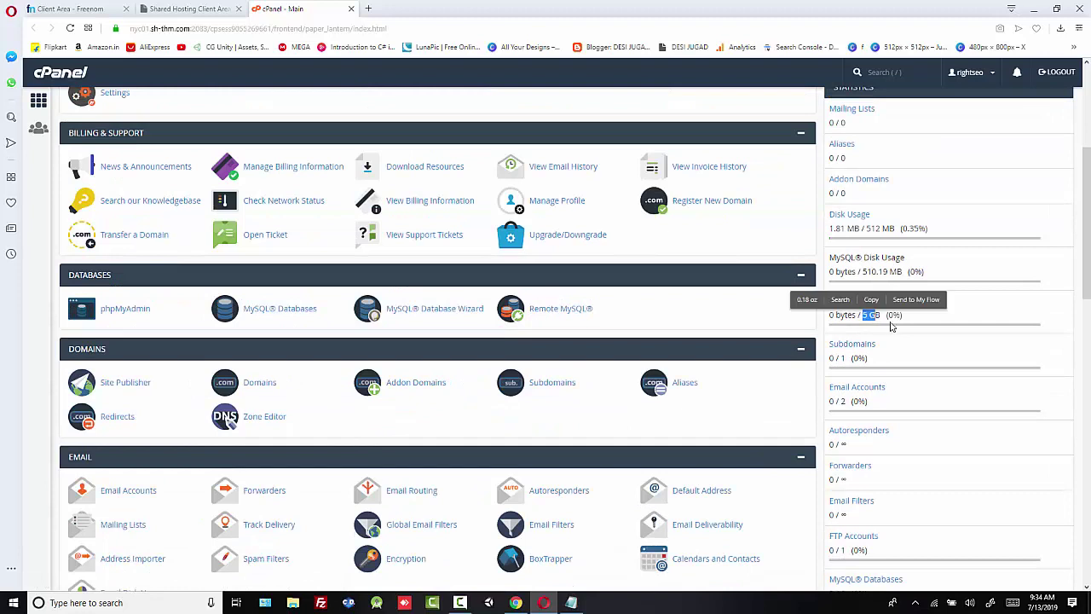
click(896, 328)
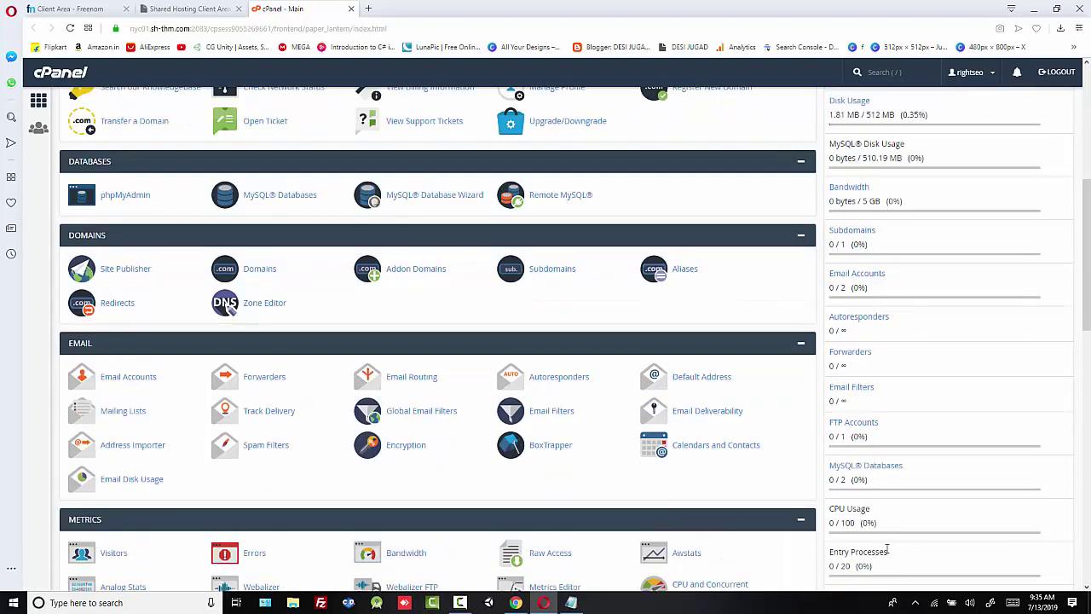
Step: Scroll through the remaining cPanel sections, then return to the Shared Hosting Client Area tab
scroll(865, 495, down, 1)
scroll(863, 470, down, 2)
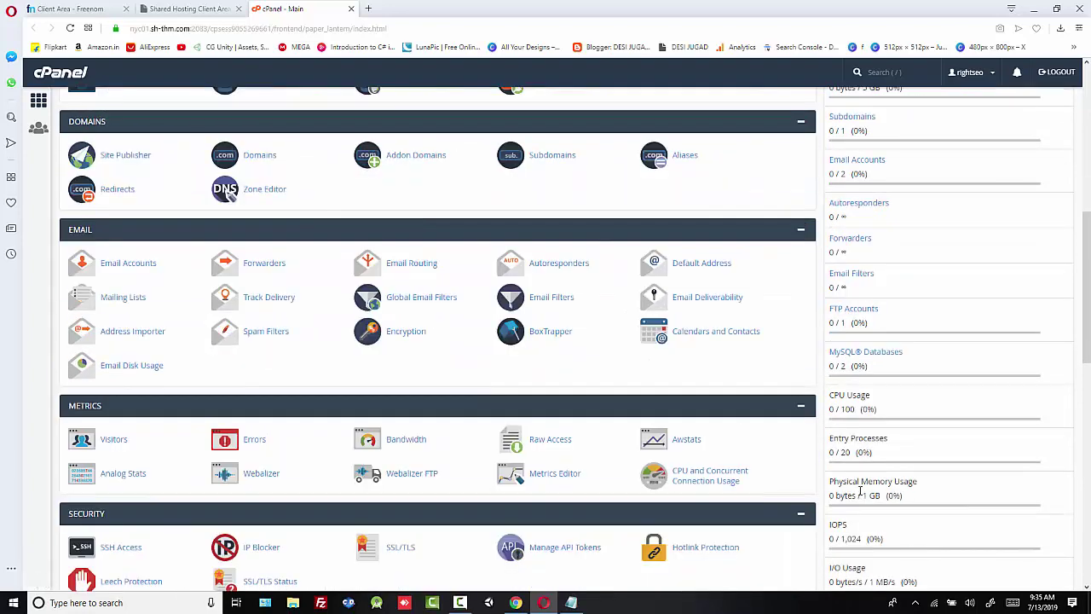
scroll(874, 526, down, 1)
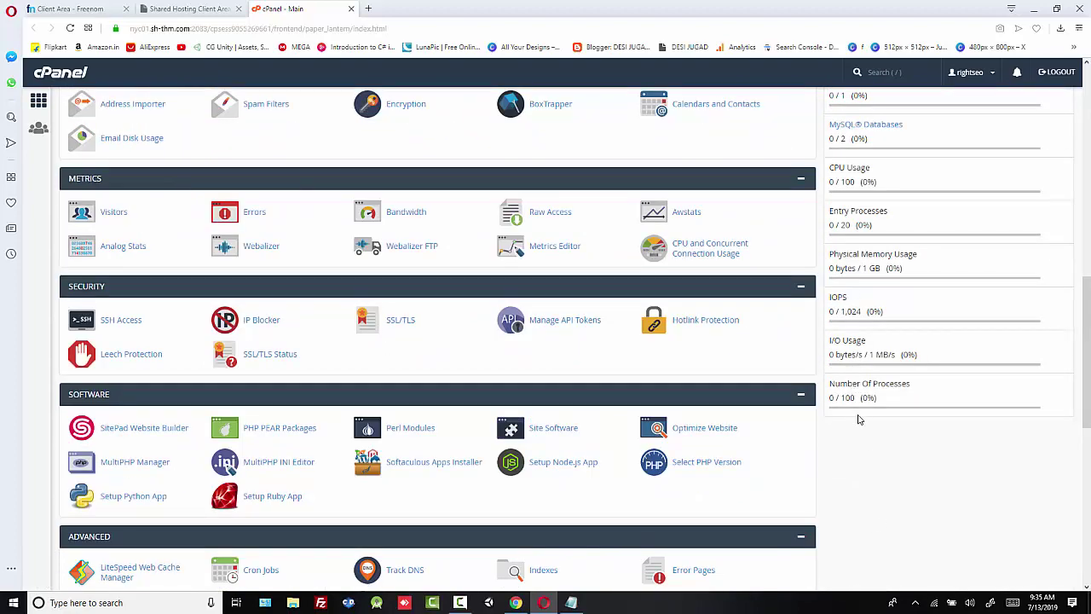
scroll(860, 419, up, 8)
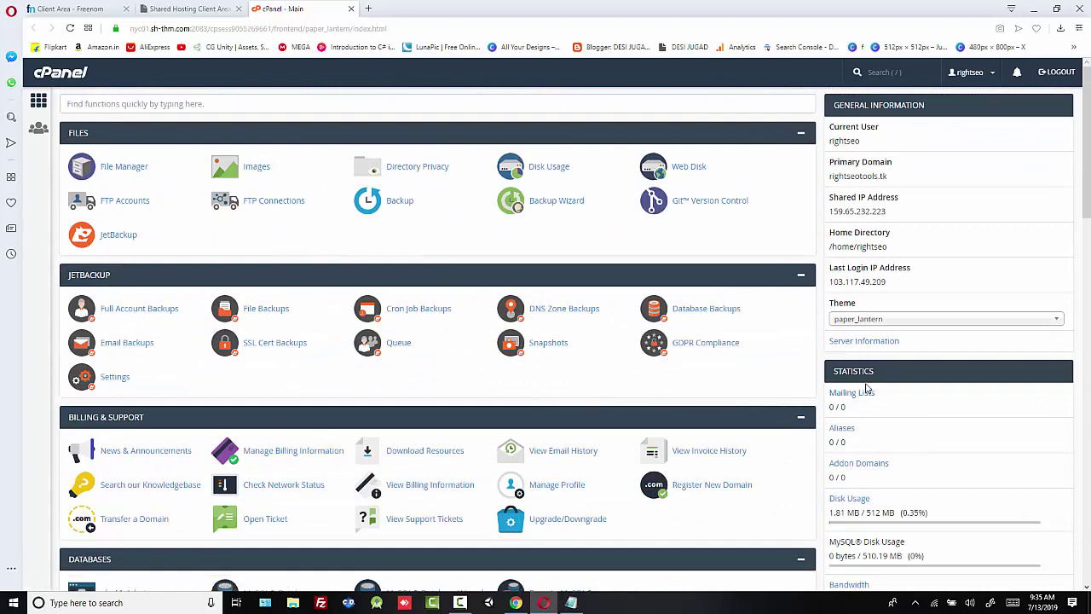
scroll(867, 388, down, 1)
scroll(512, 255, up, 1)
click(189, 8)
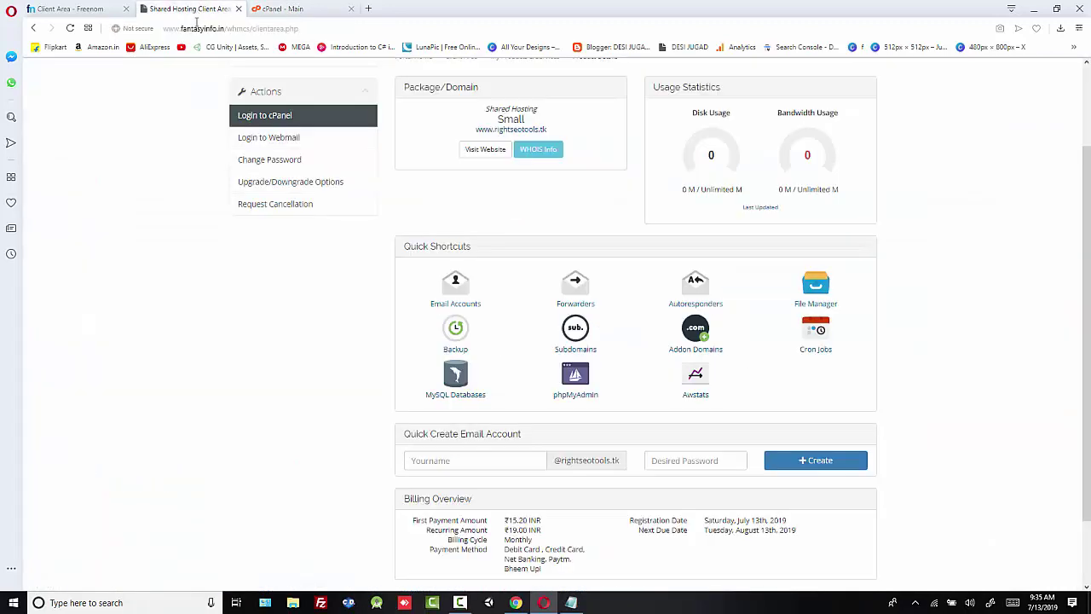
Step: Open Freenom's Manage Domain page for rightseotools.tk and show its Management Tools menu
click(72, 8)
click(280, 219)
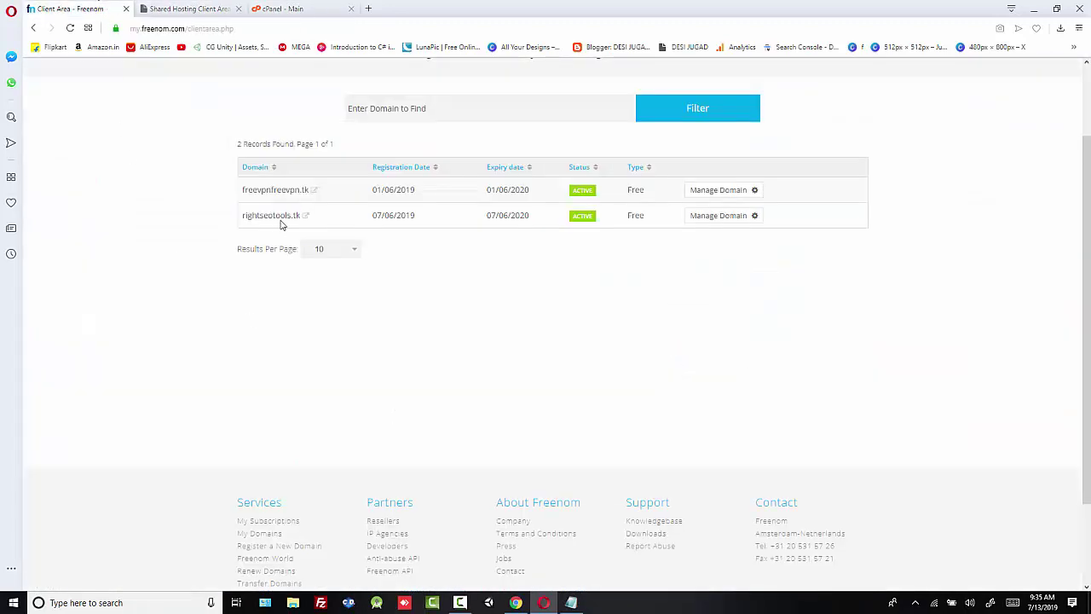
click(723, 219)
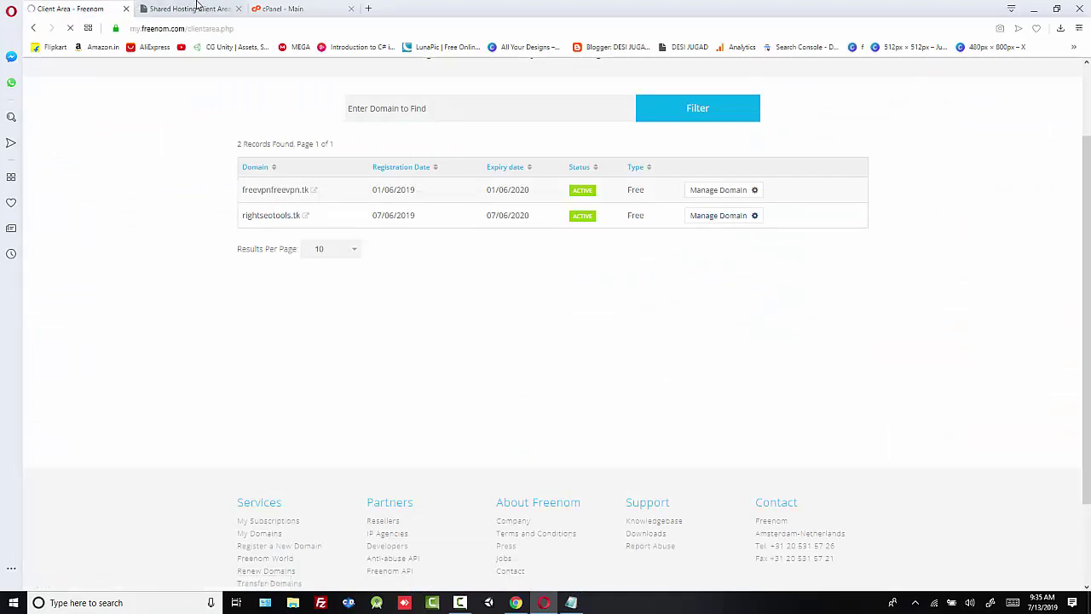
click(192, 8)
click(96, 6)
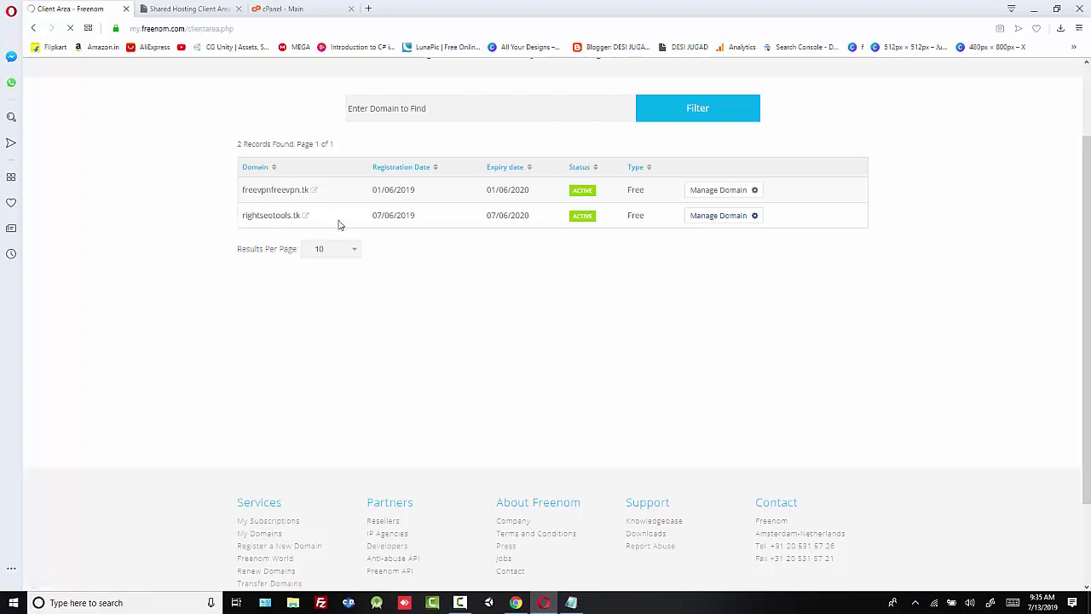
click(735, 219)
click(452, 179)
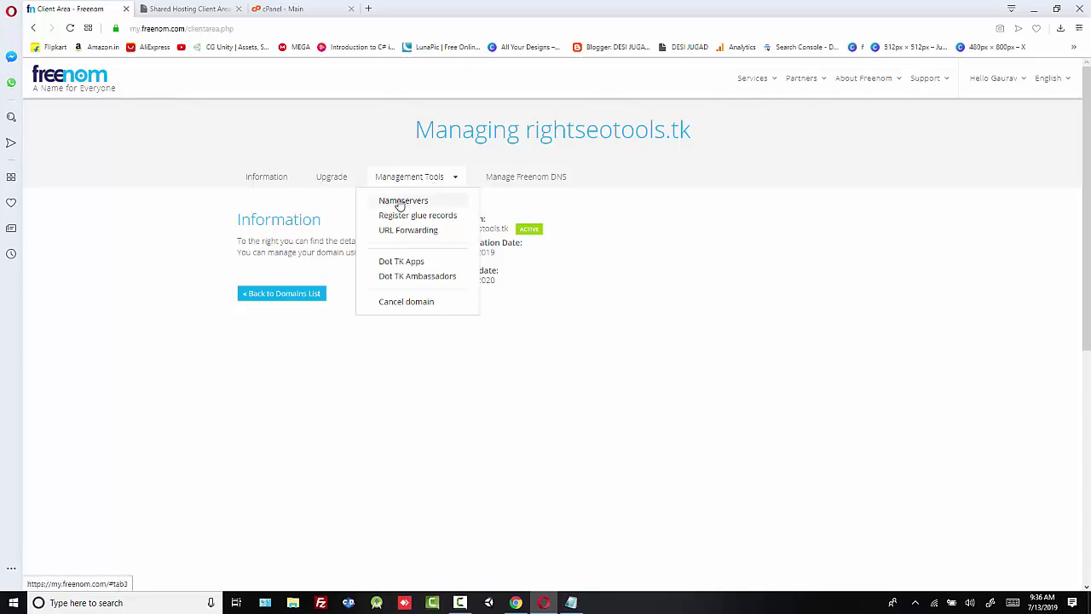
Step: Open the Nameservers settings for rightseotools.tk and choose Use custom nameservers
click(401, 203)
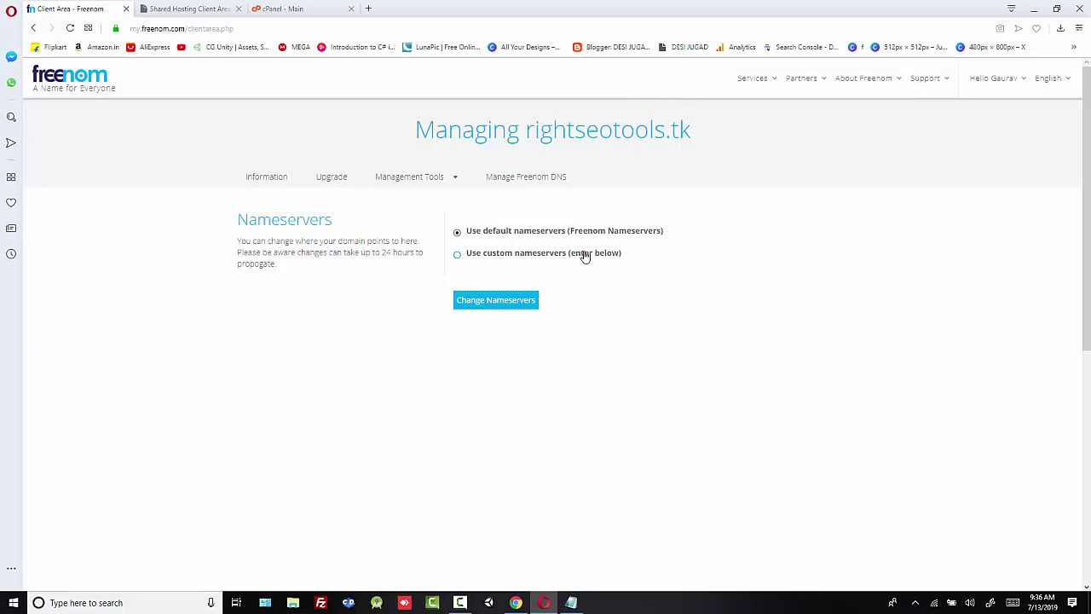
click(458, 255)
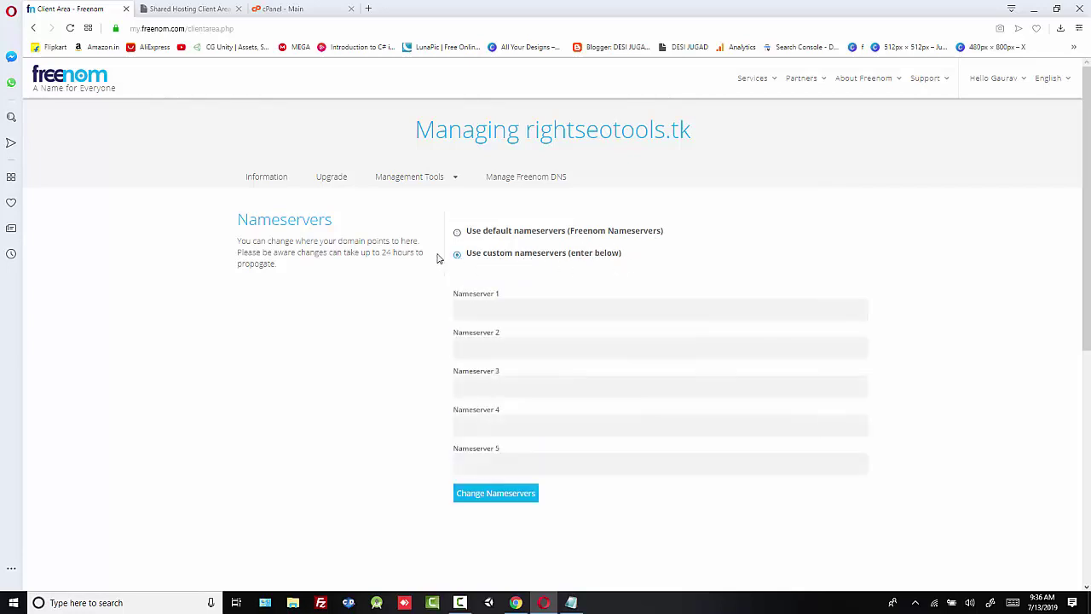
scroll(470, 292, down, 1)
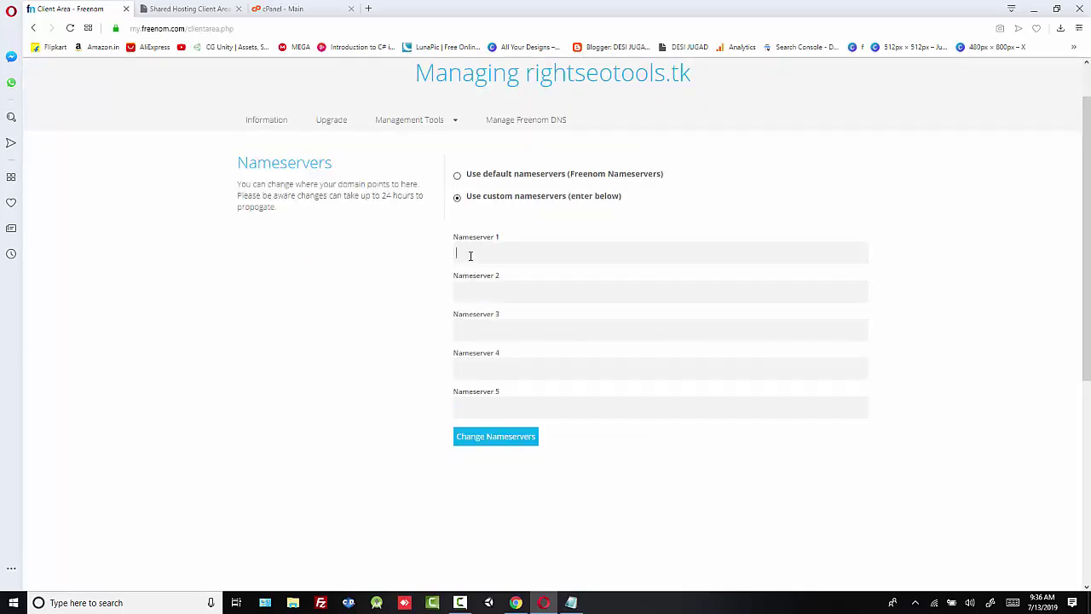
Step: Copy ns1.sh-thm.com from Notepad into the Nameserver 1 field
click(572, 603)
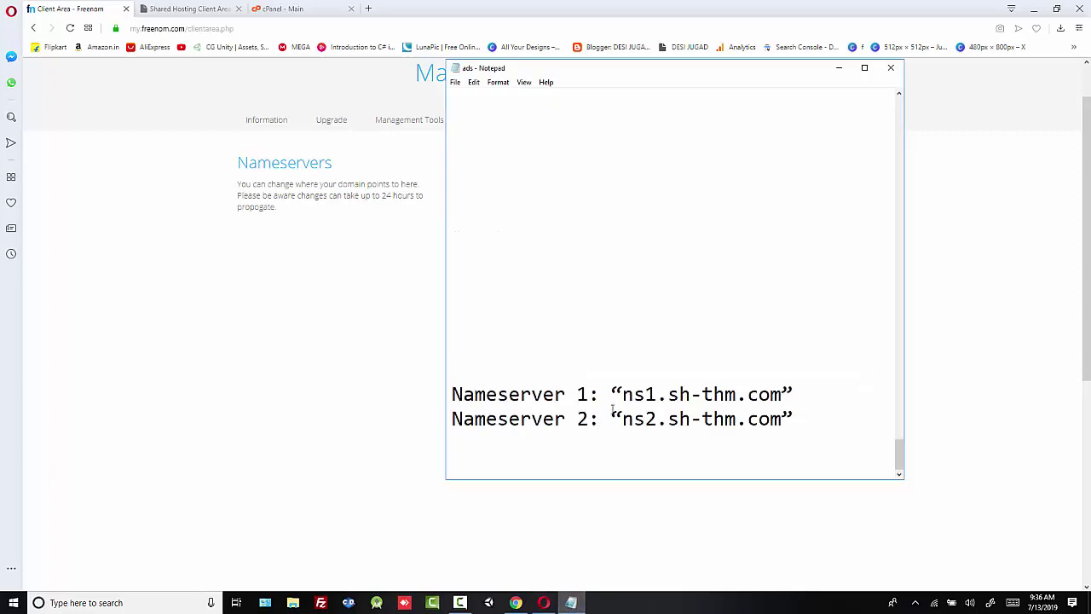
drag(784, 395, 624, 395)
right_click(635, 395)
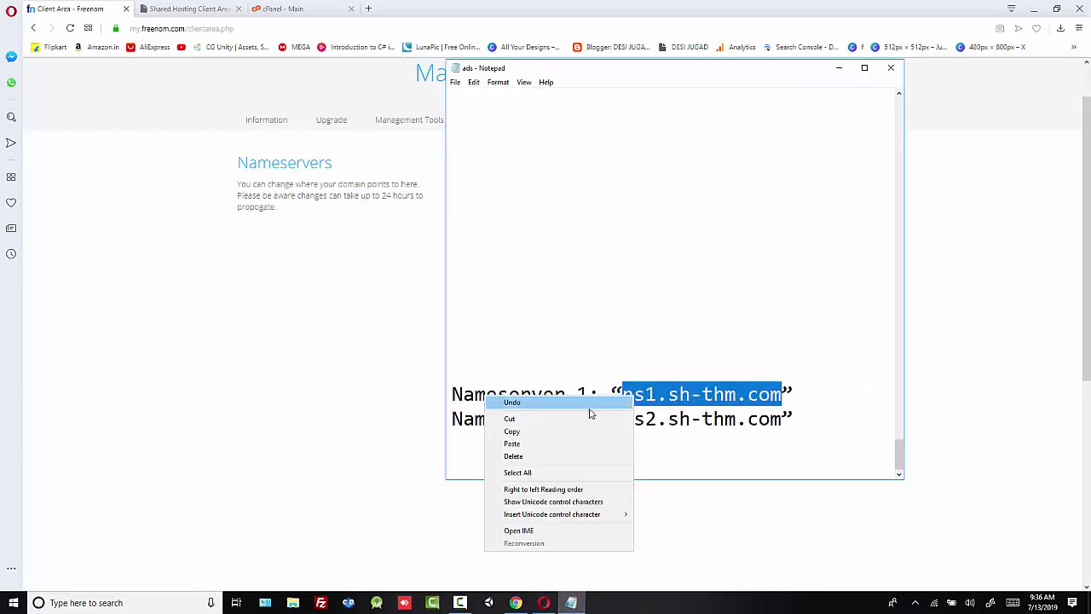
click(570, 432)
click(419, 311)
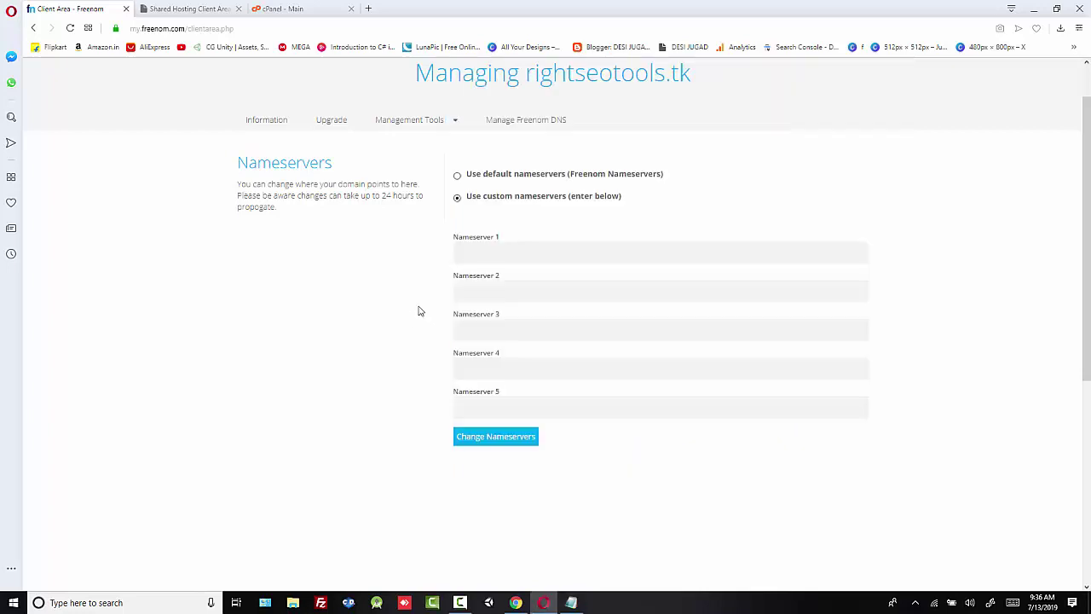
click(476, 250)
key(ctrl+v)
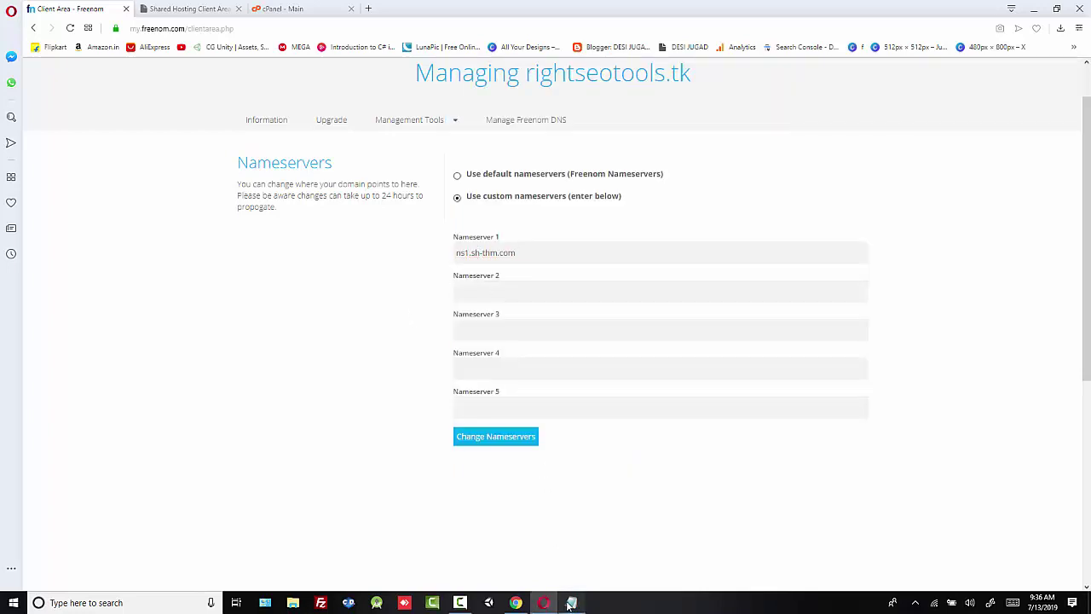
Step: Copy ns2.sh-thm.com from Notepad into the Nameserver 2 field
click(570, 603)
drag(782, 418, 623, 419)
right_click(631, 420)
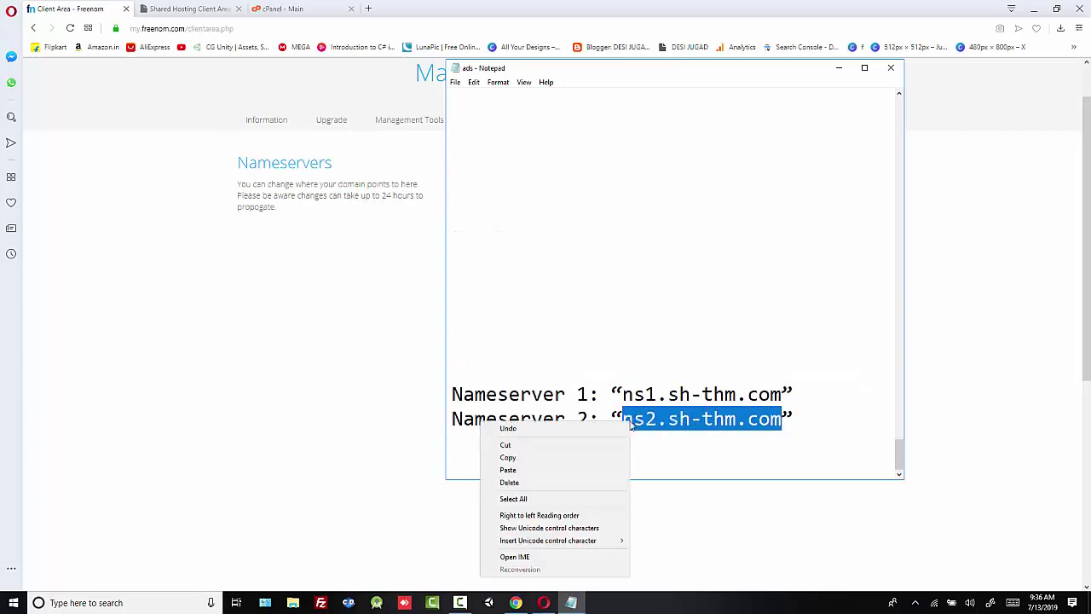
click(548, 455)
click(393, 302)
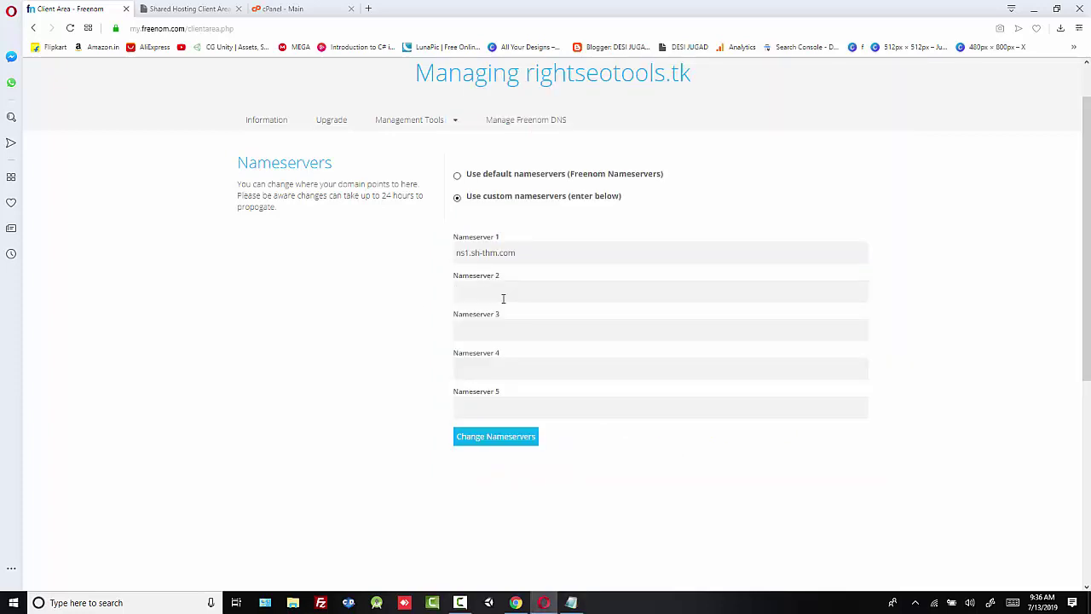
click(503, 298)
key(ctrl+v)
Step: Save the custom nameservers with Change Nameservers and go back to the hosting tab
scroll(522, 294, down, 1)
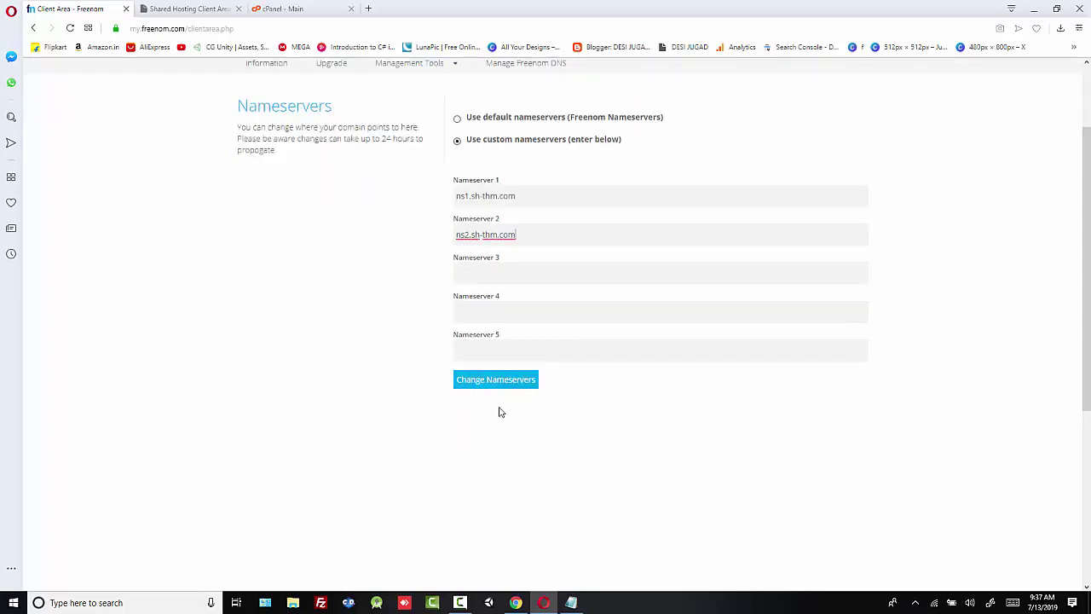
click(482, 388)
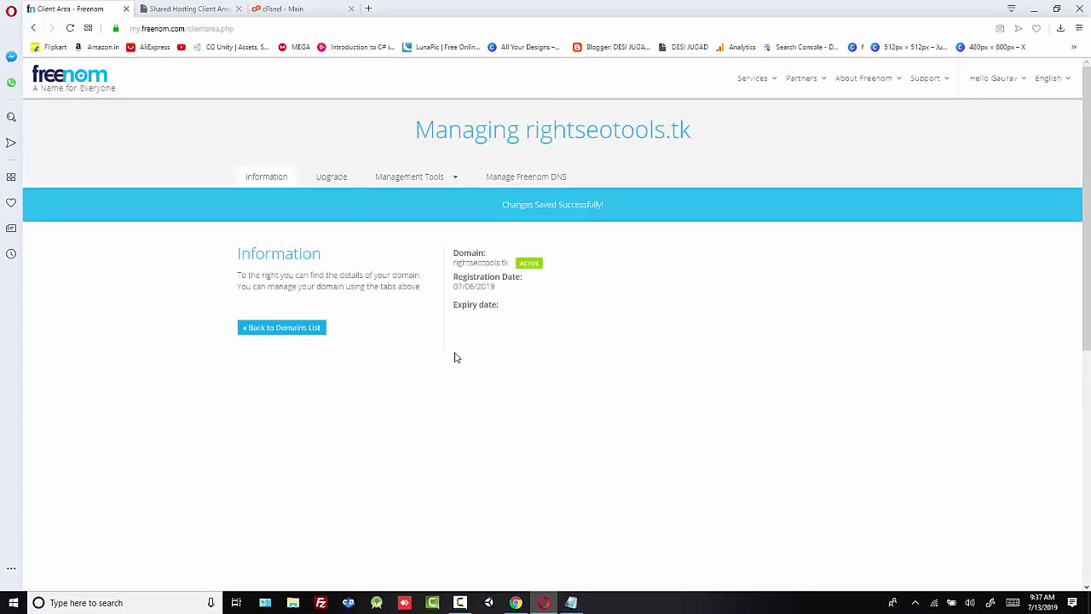
click(205, 9)
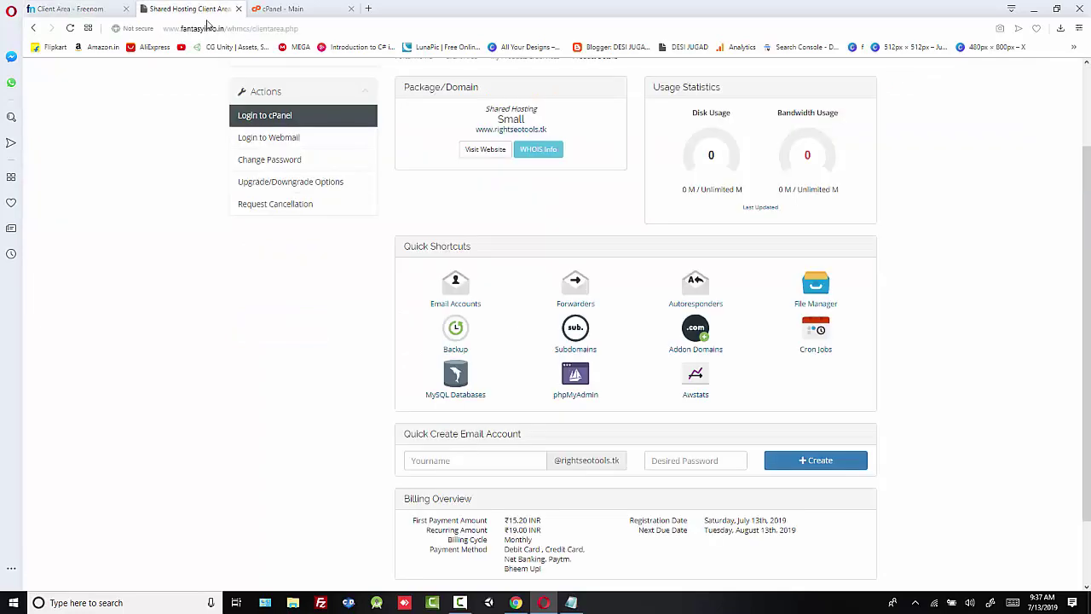
Step: Scroll through the cPanel Files, Domains, Email, Metrics, Software and Advanced sections, then back to top
scroll(265, 316, up, 2)
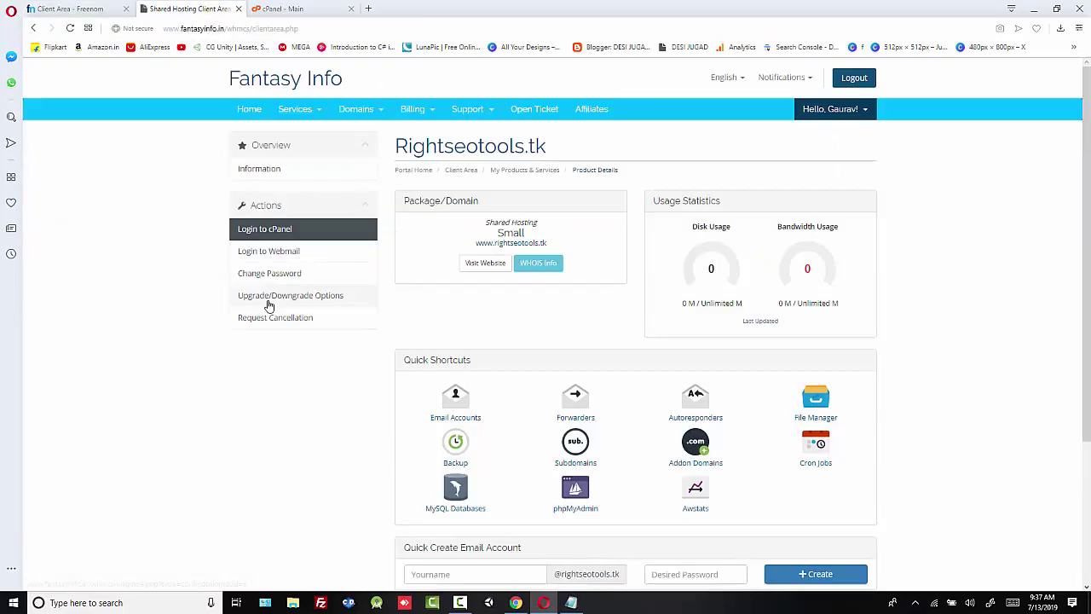
click(276, 9)
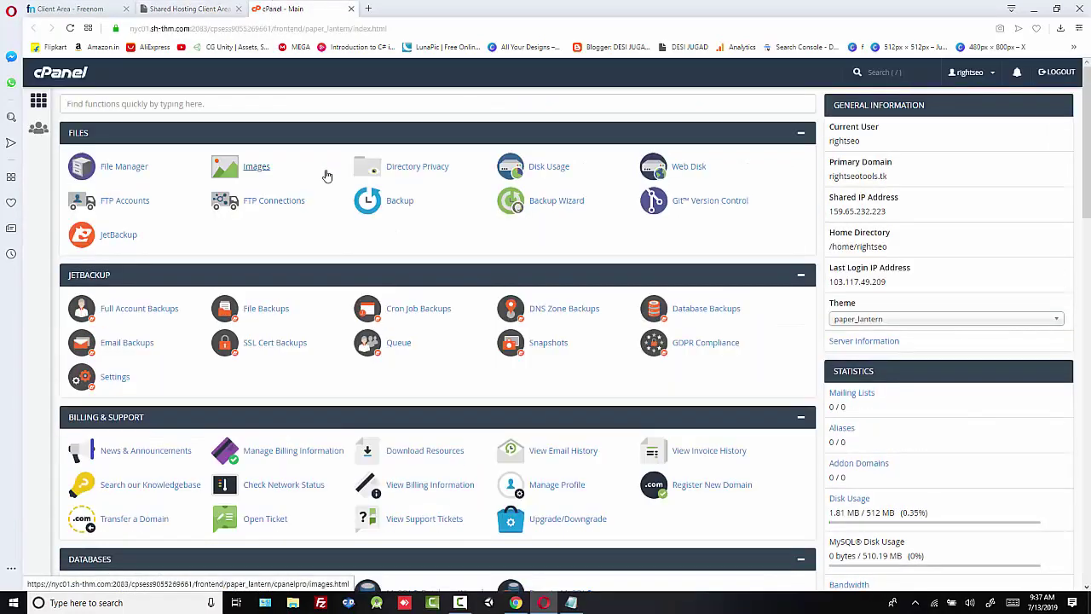
scroll(317, 216, down, 1)
scroll(332, 220, up, 1)
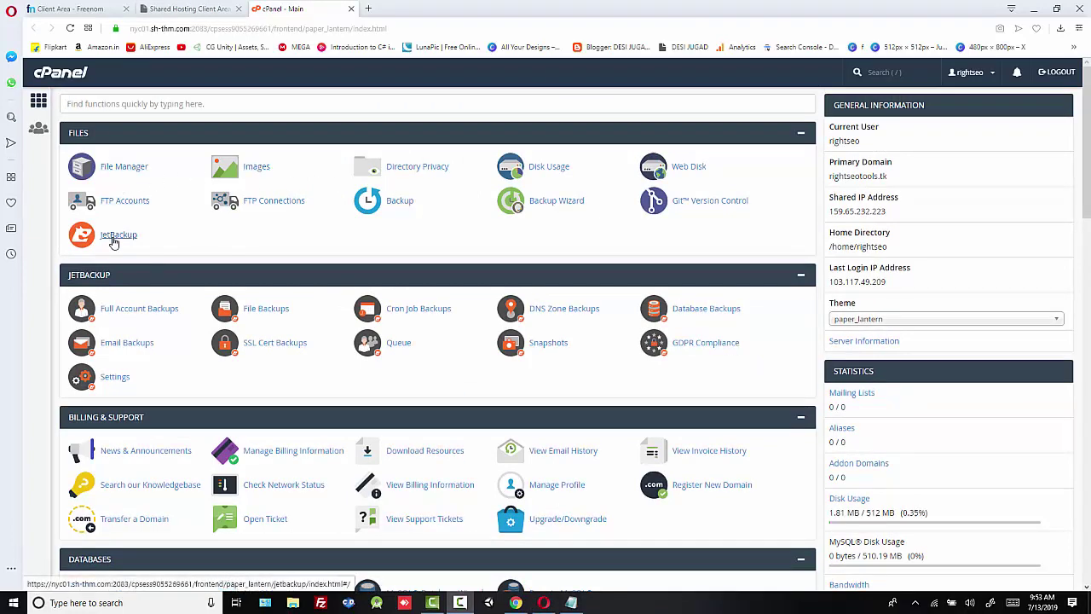
scroll(149, 281, down, 3)
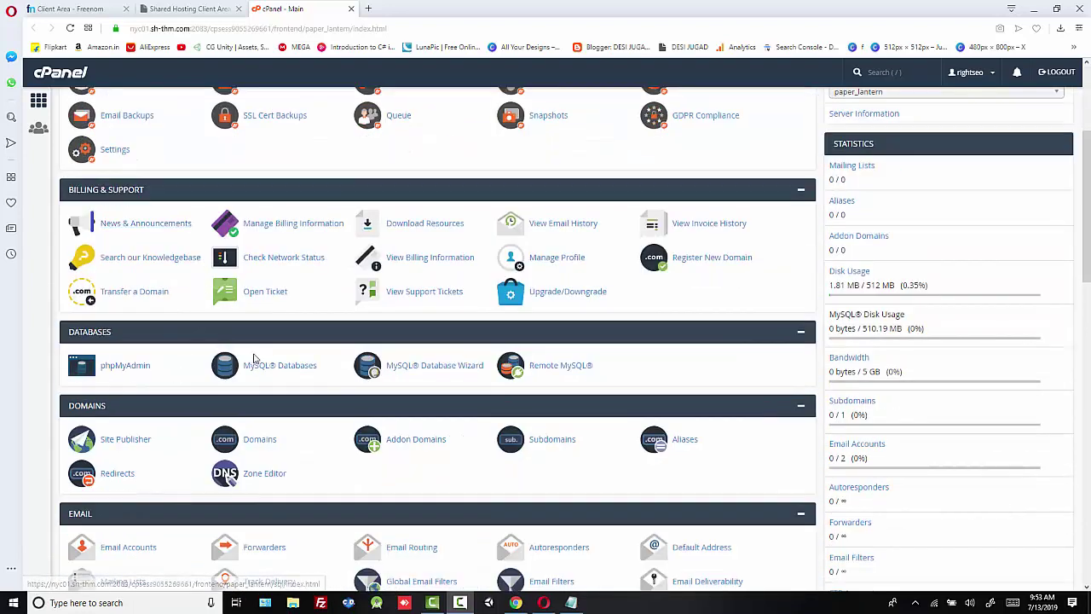
scroll(477, 362, down, 2)
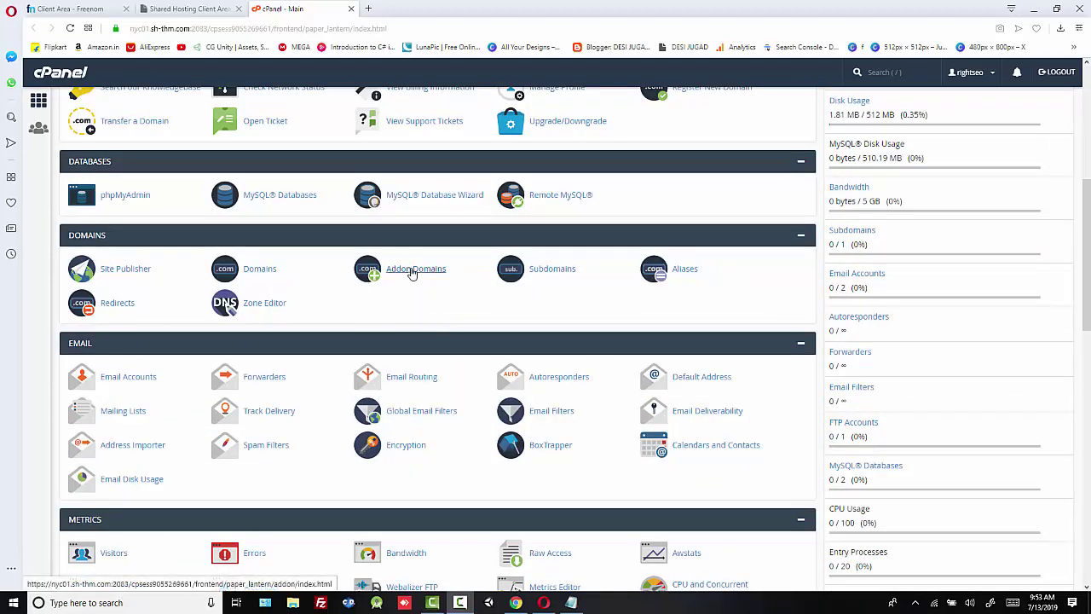
scroll(589, 315, down, 1)
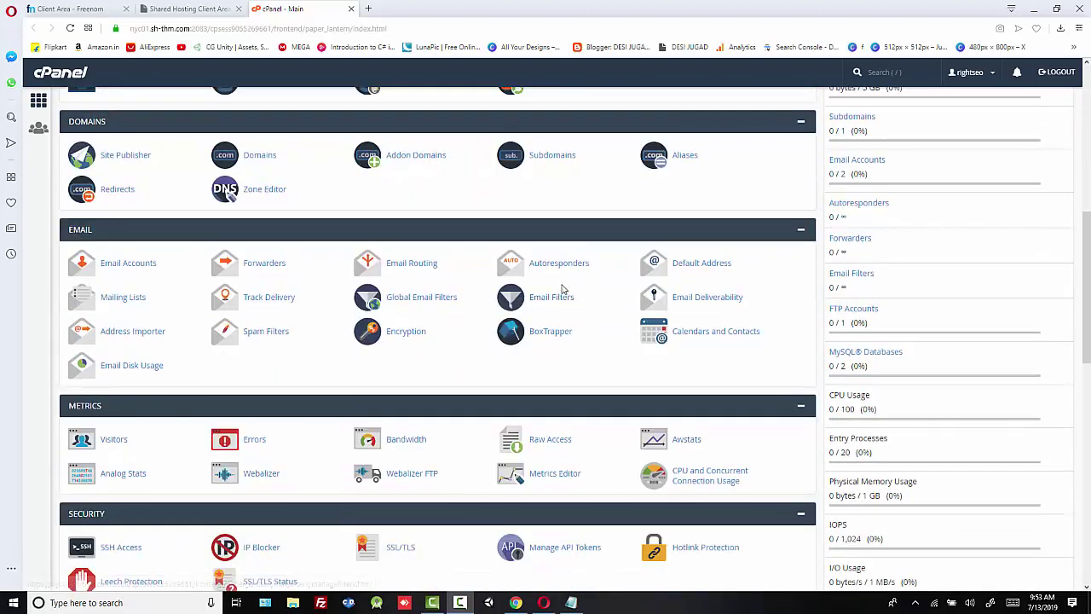
scroll(953, 307, up, 3)
scroll(953, 307, up, 3)
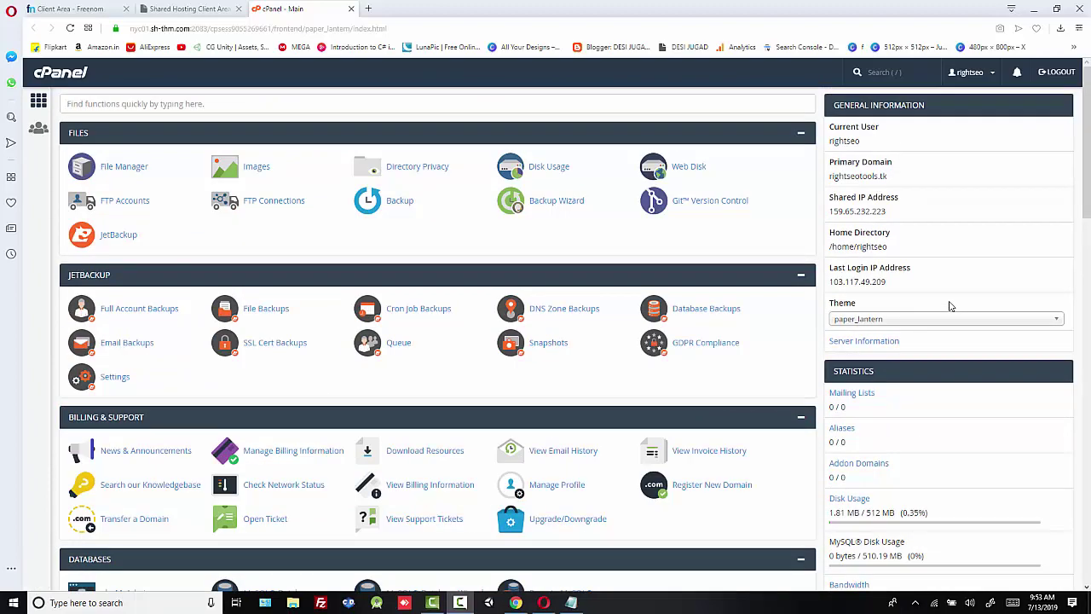
scroll(689, 334, down, 8)
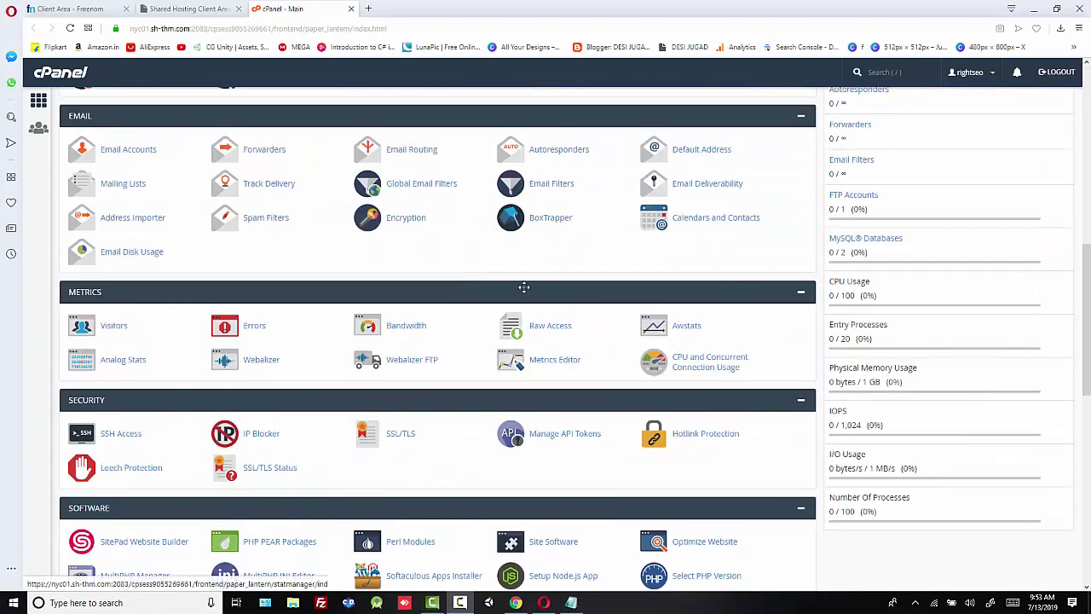
scroll(177, 358, down, 1)
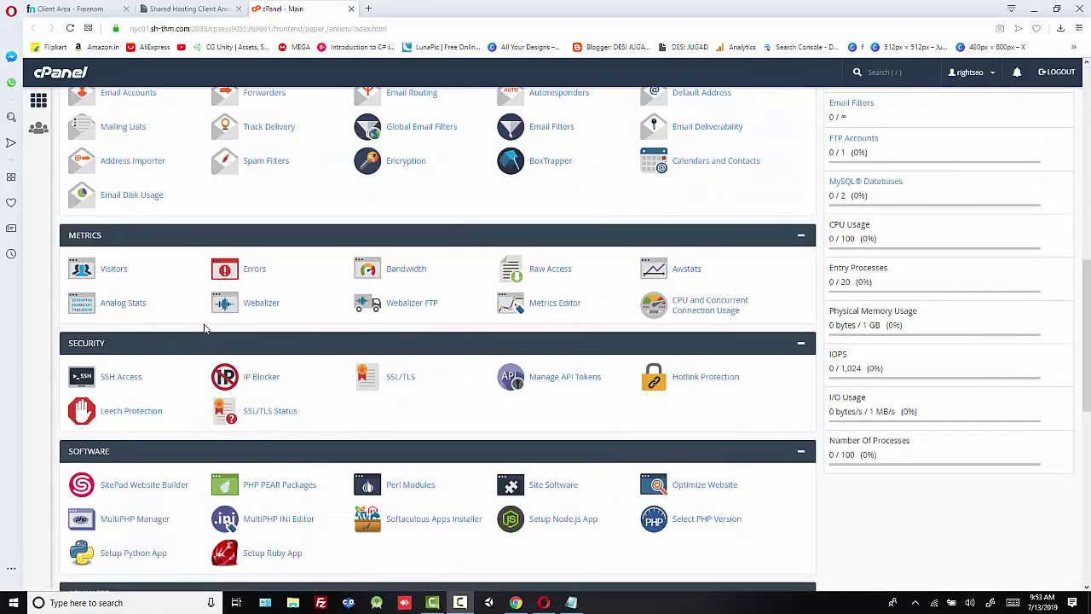
scroll(205, 328, down, 8)
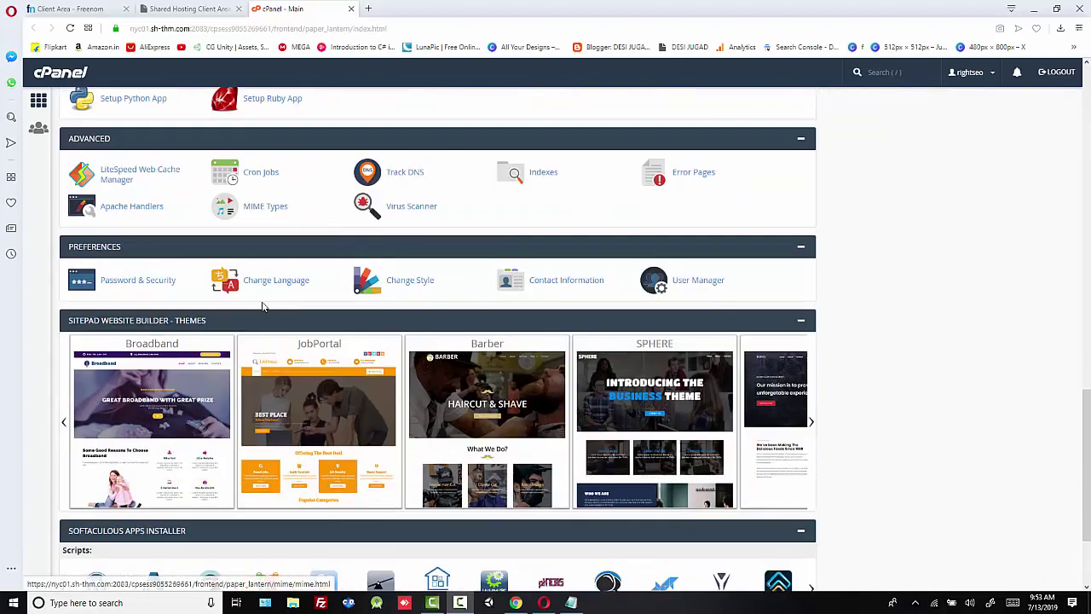
scroll(269, 239, down, 3)
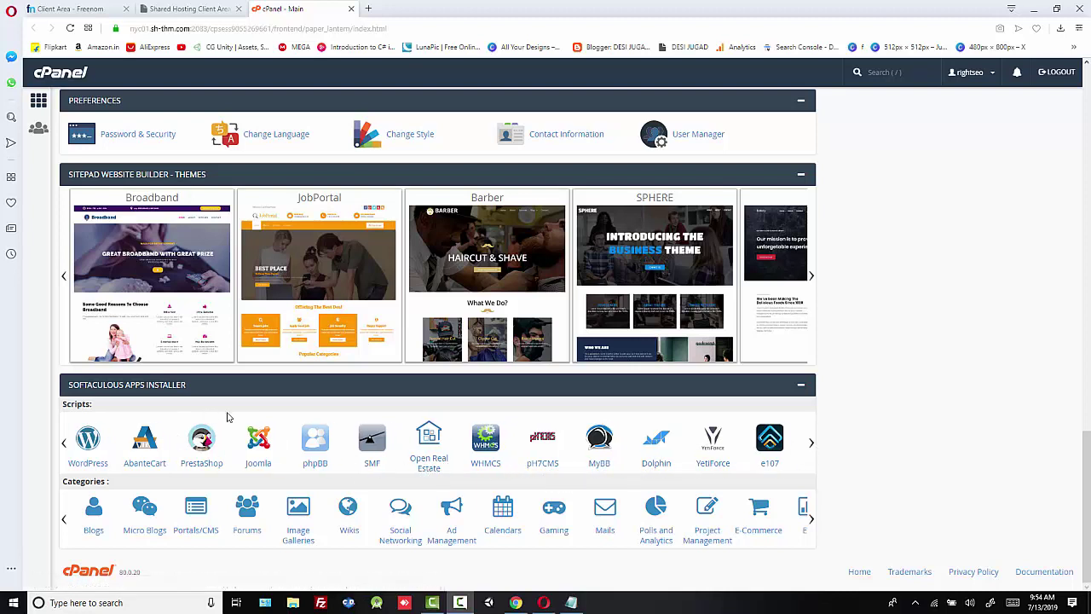
scroll(422, 475, up, 5)
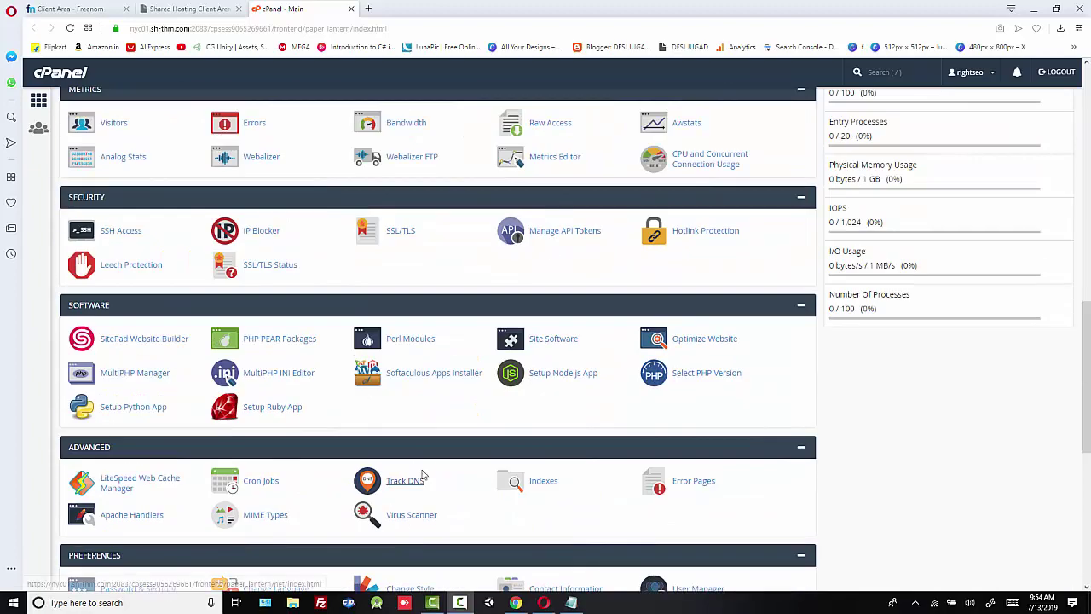
scroll(422, 475, up, 10)
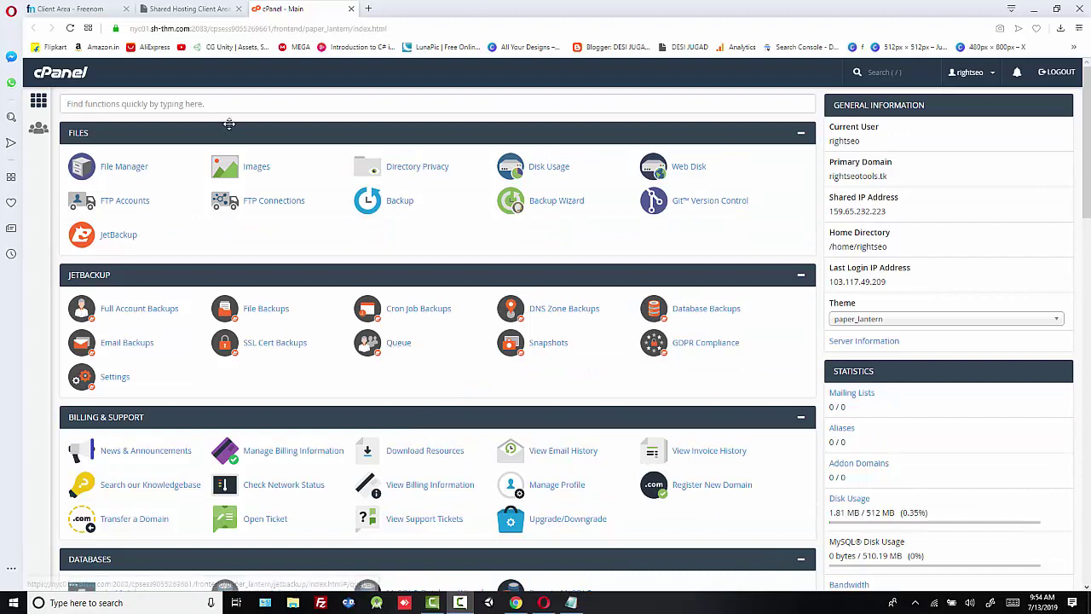
Step: Return to the Rightseotools.tk product details page in the Shared Hosting Client Area tab
click(188, 9)
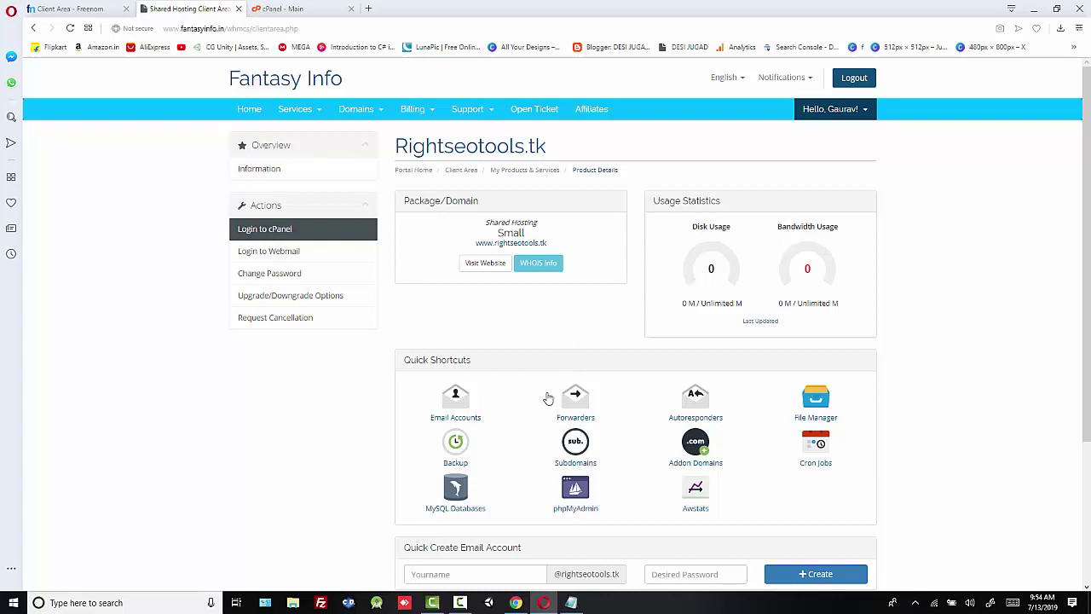
click(461, 603)
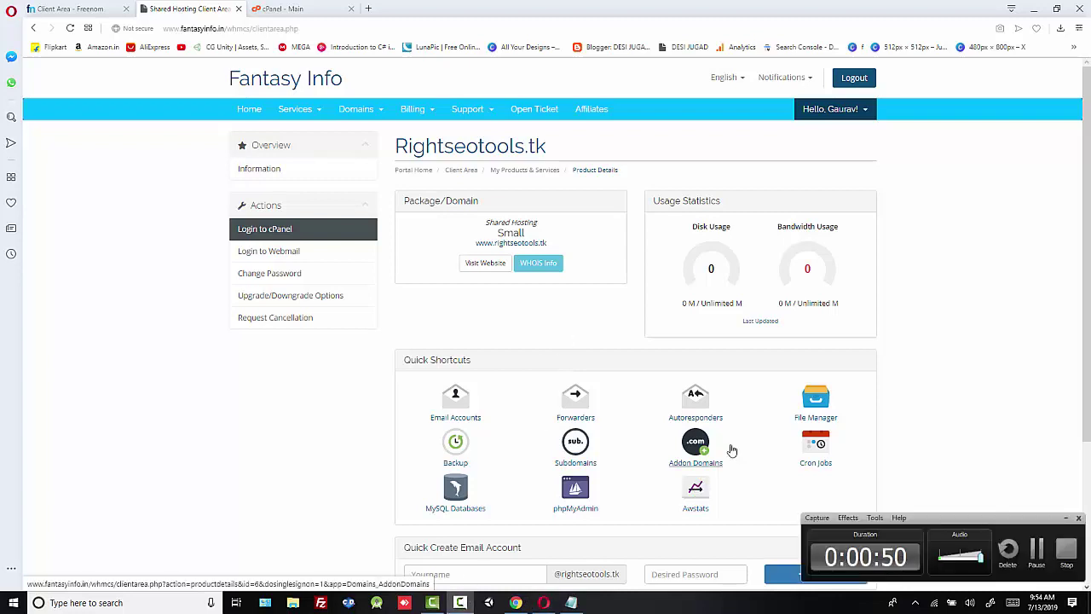